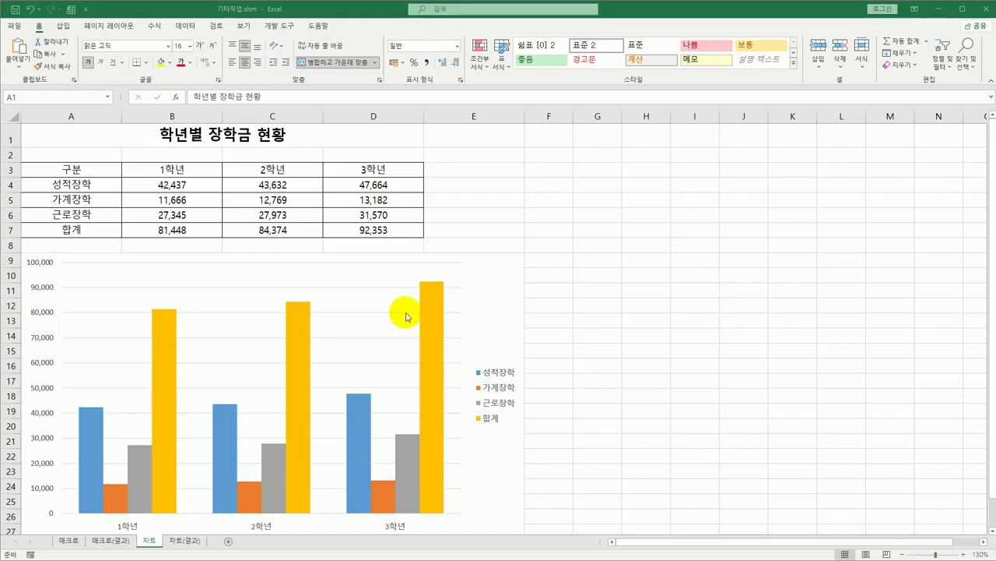
# Step: Delete the 합계 data series from the scholarship column chart
pyautogui.click(522, 288)
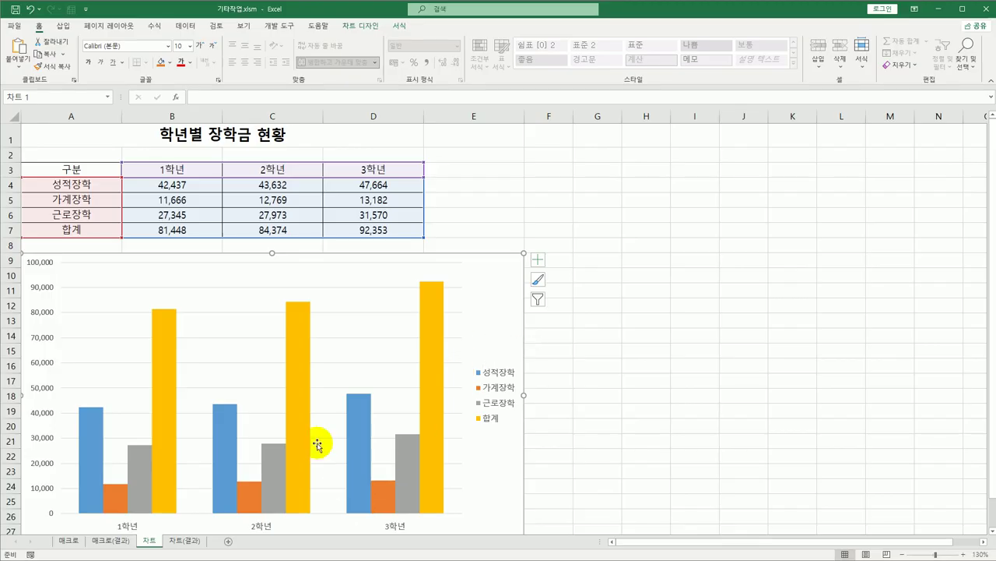
pyautogui.click(290, 323)
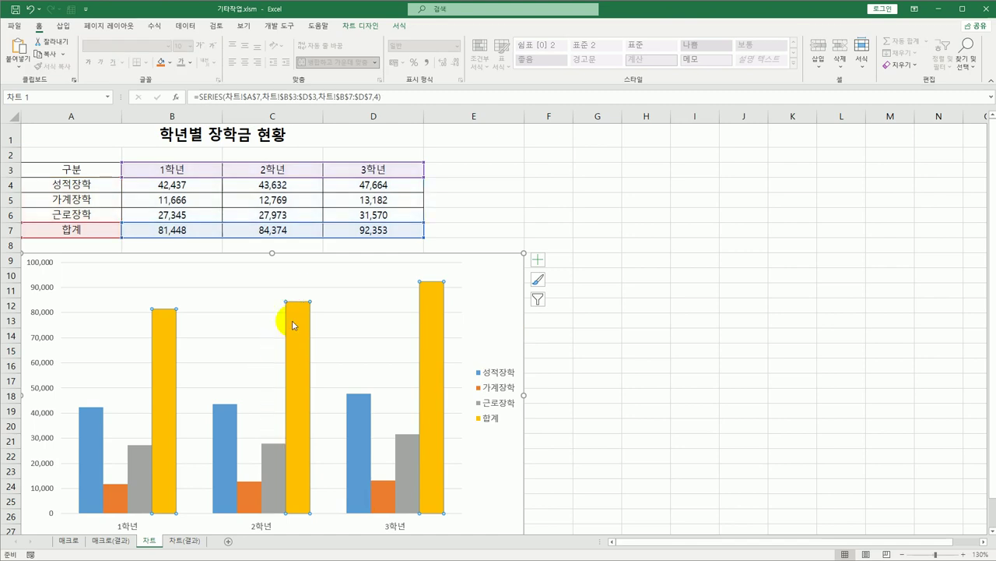
pyautogui.rightClick(292, 323)
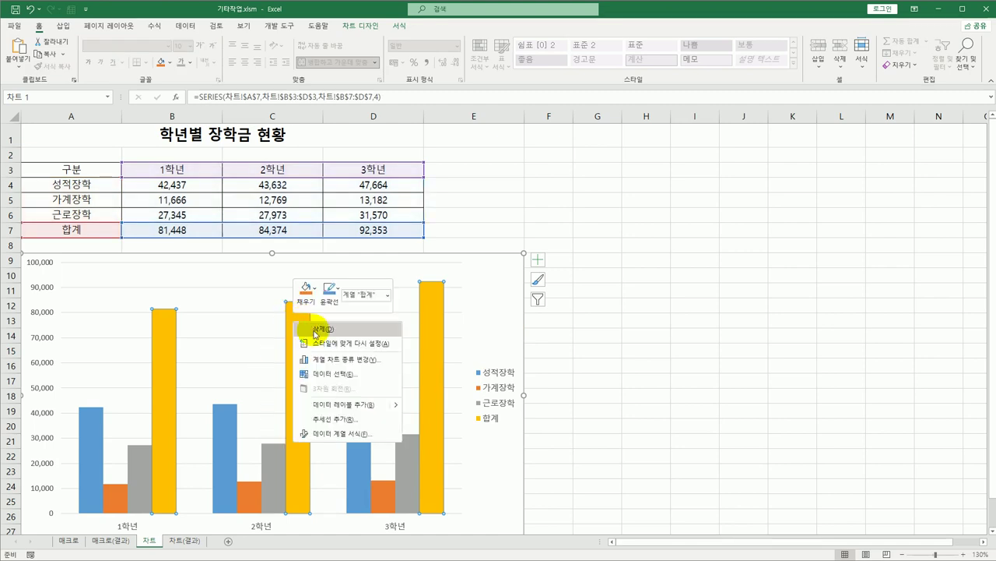
pyautogui.click(316, 330)
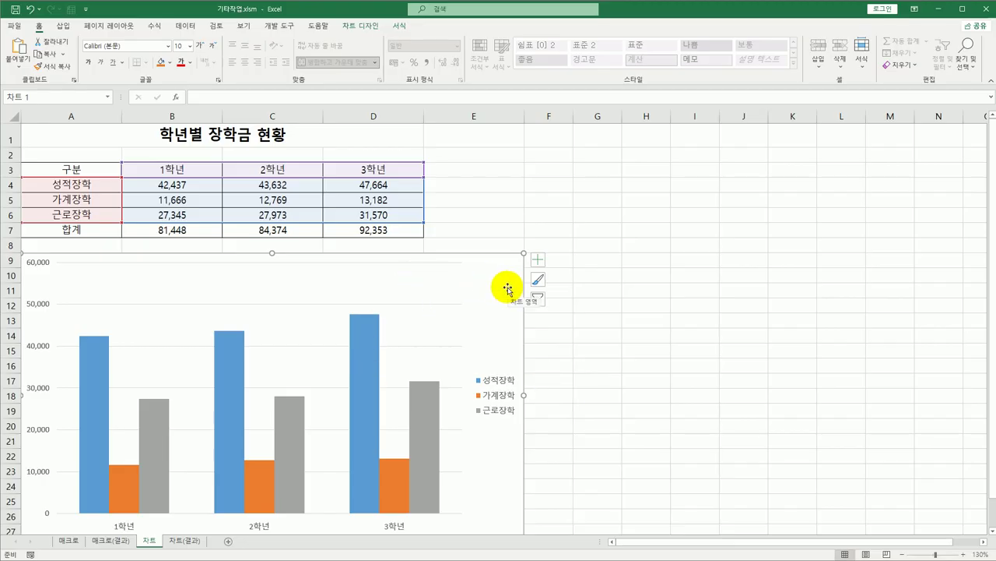
# Step: Apply the quick layout 레이아웃 3 to the chart
pyautogui.click(360, 27)
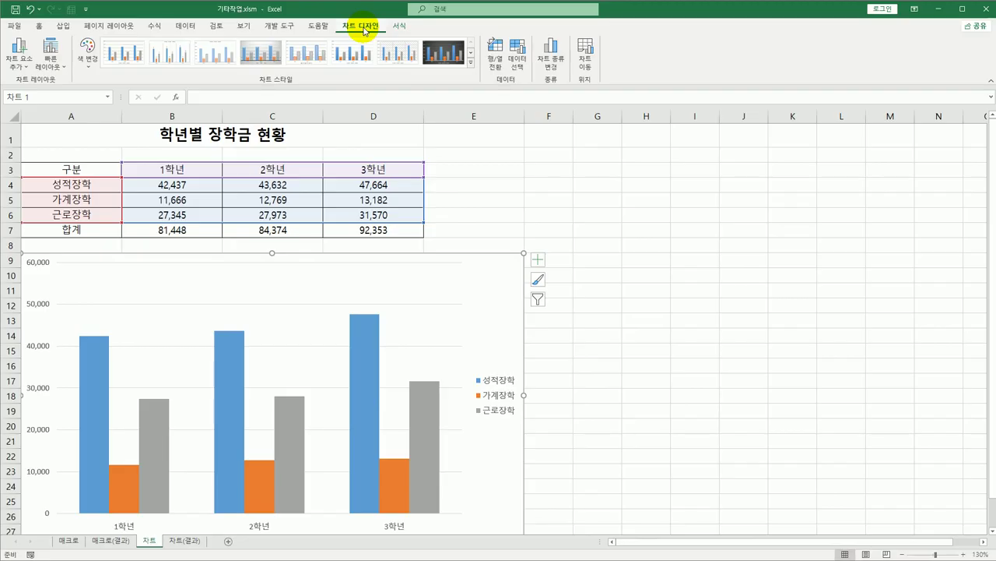
pyautogui.click(58, 66)
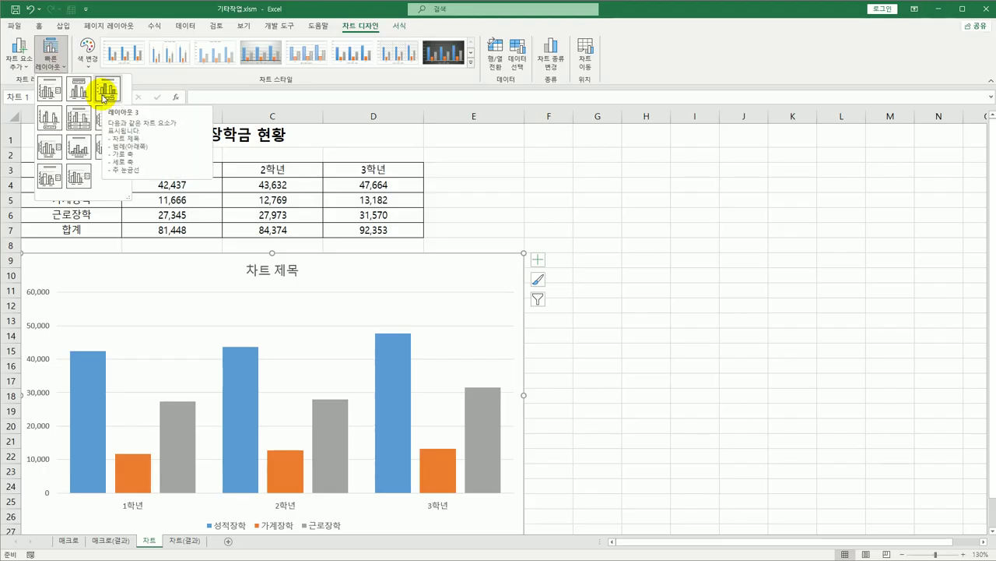
pyautogui.click(105, 93)
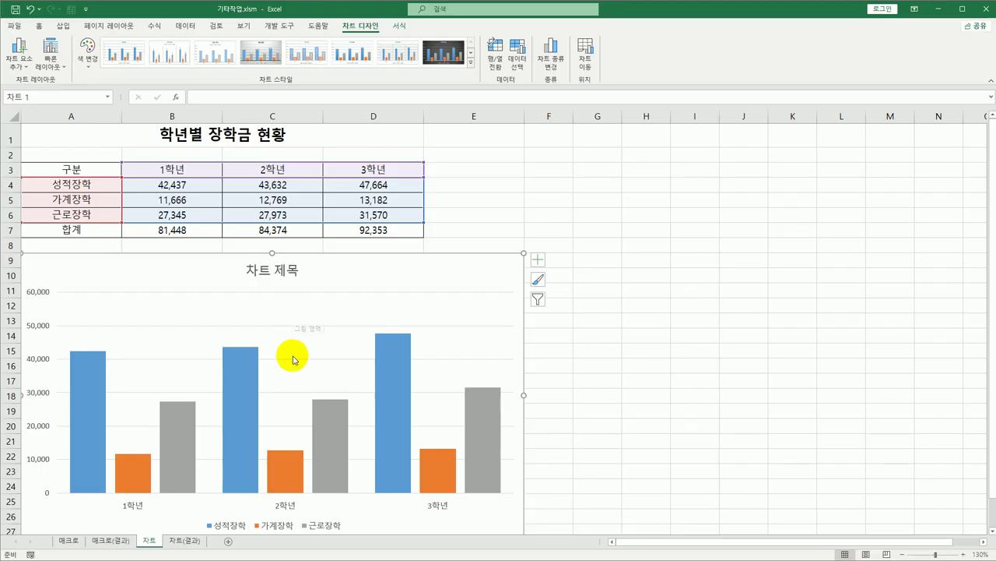
# Step: Change the chart type to 3차원 묶은 세로 막대형 (3-D clustered column)
pyautogui.rightClick(333, 268)
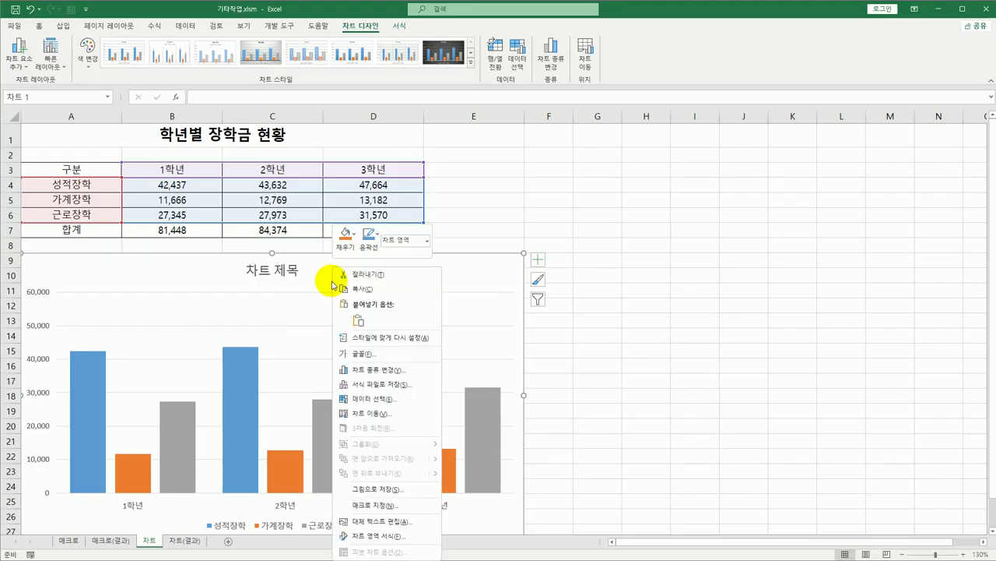
pyautogui.click(389, 370)
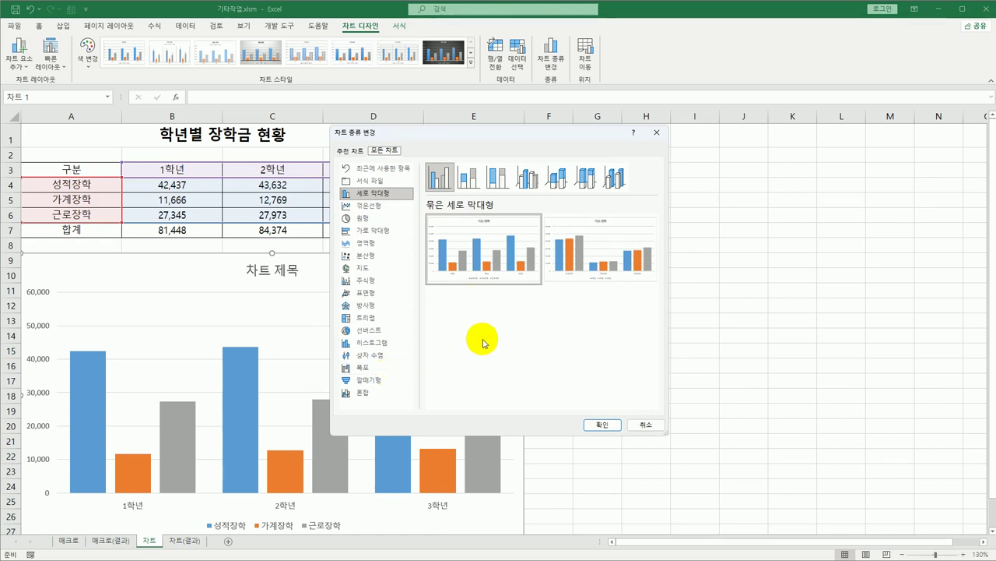
pyautogui.click(525, 187)
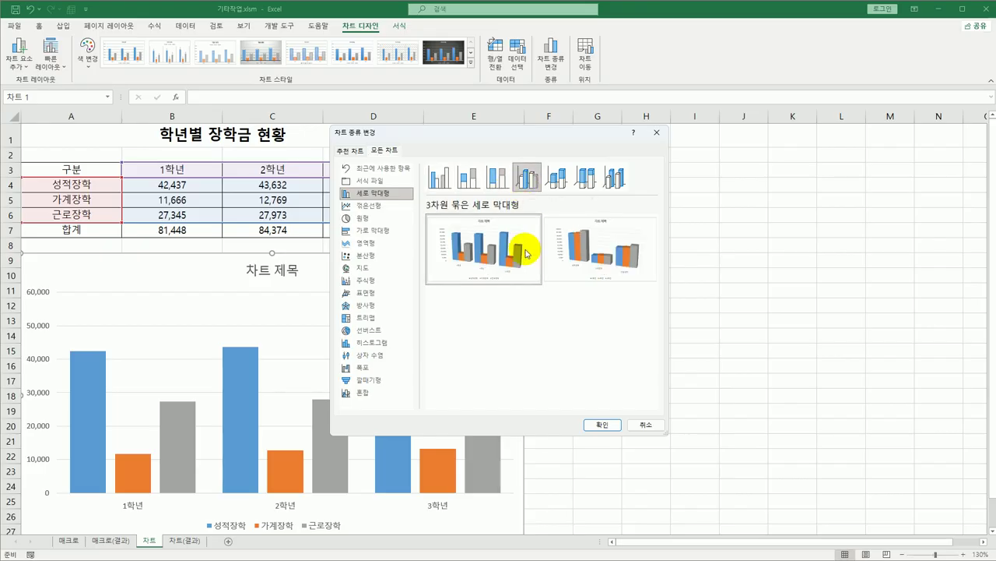
pyautogui.click(595, 426)
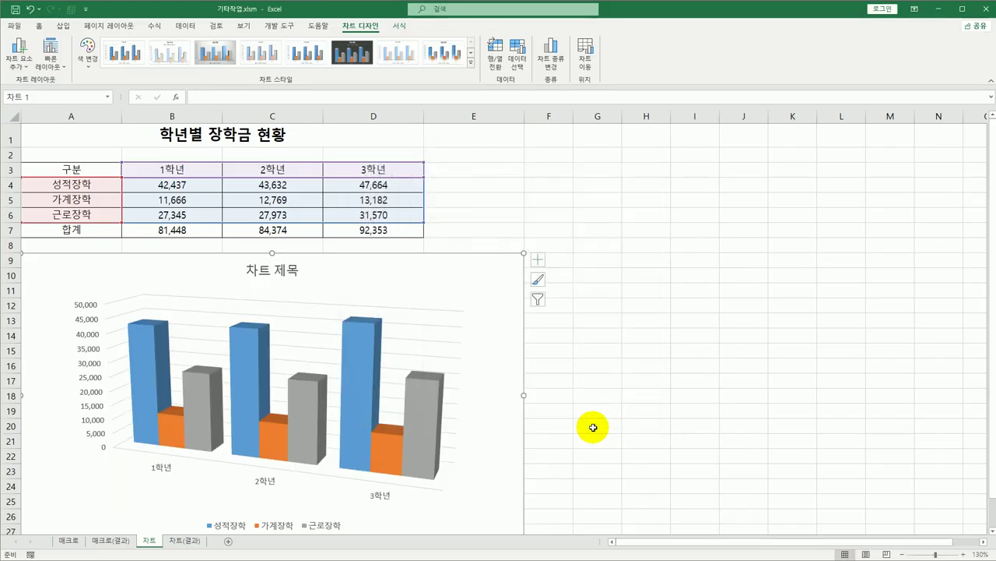
# Step: Set the chart's 3-D rotation to 0° for both X and Y
pyautogui.rightClick(237, 336)
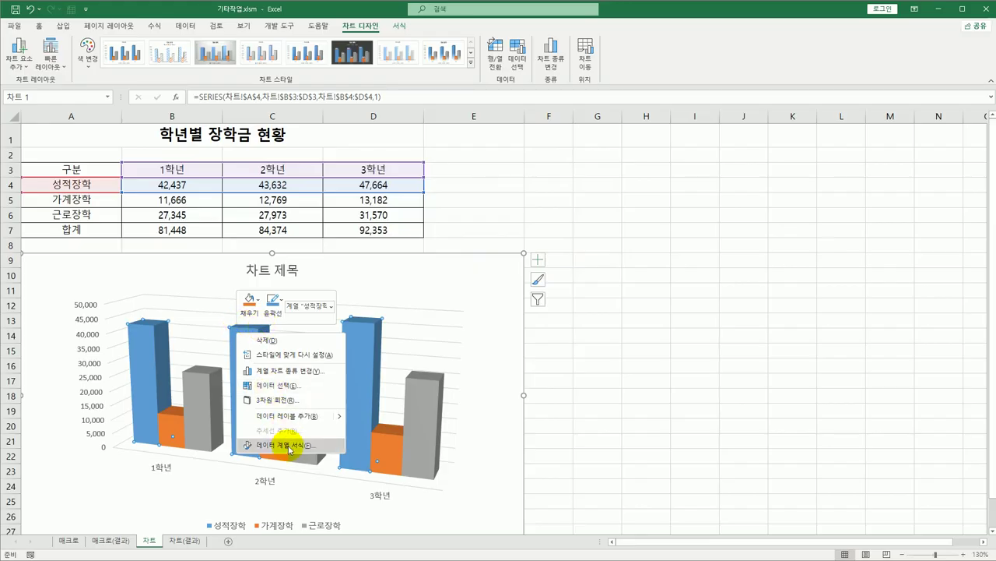
pyautogui.click(285, 400)
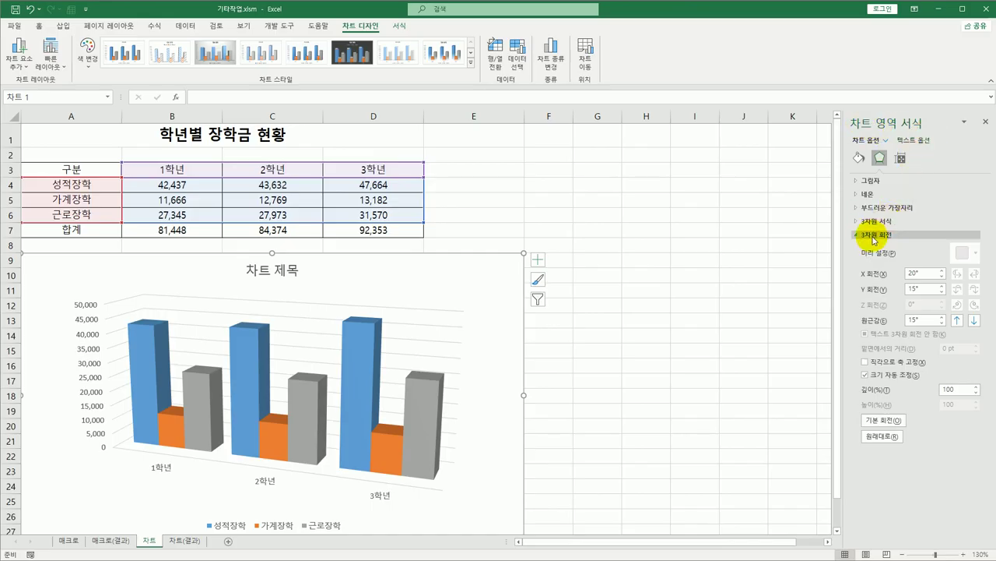
pyautogui.click(935, 272)
pyautogui.write('0')
pyautogui.press('Tab')
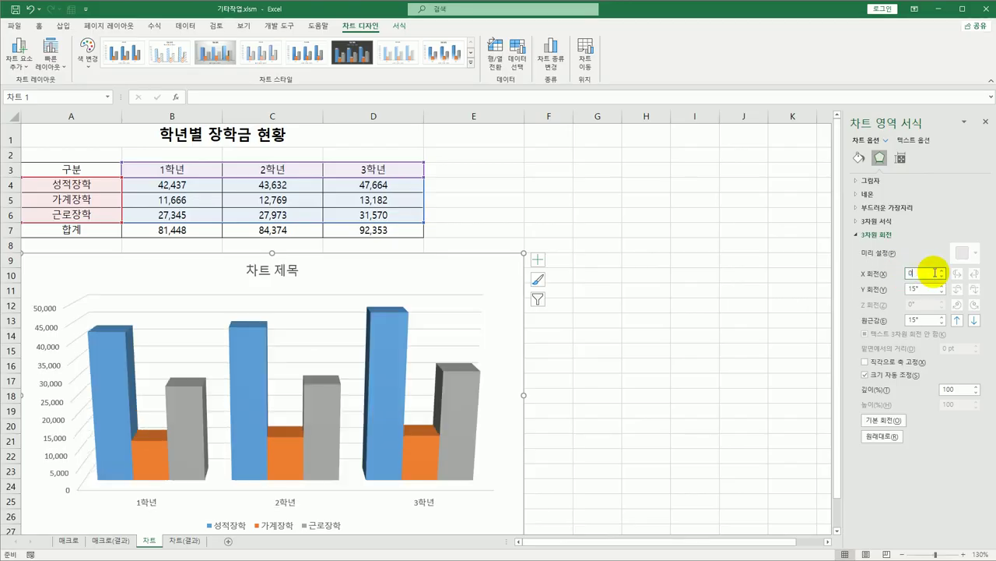
pyautogui.write('0')
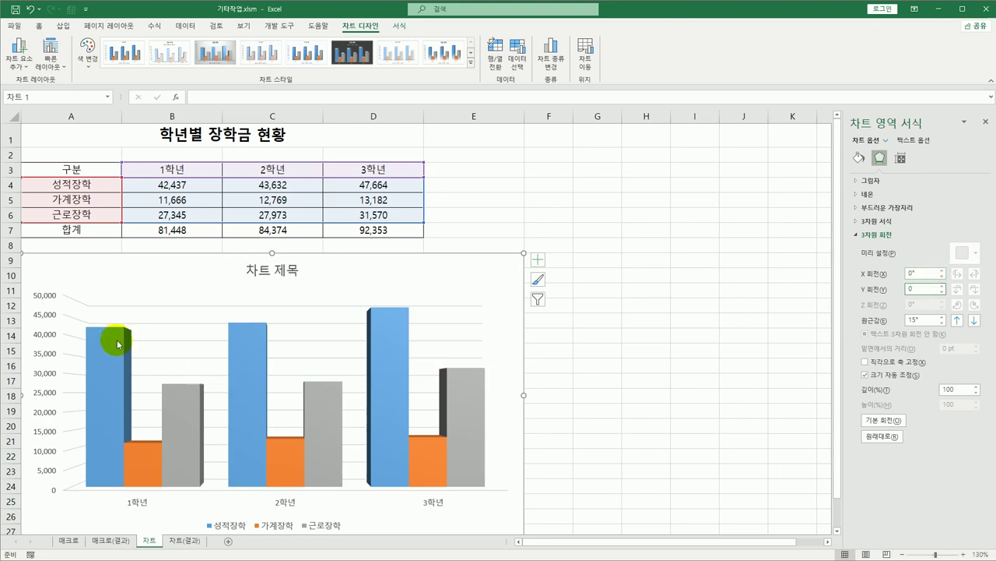
# Step: Set the major unit of the chart's vertical value axis to 10000
pyautogui.click(41, 320)
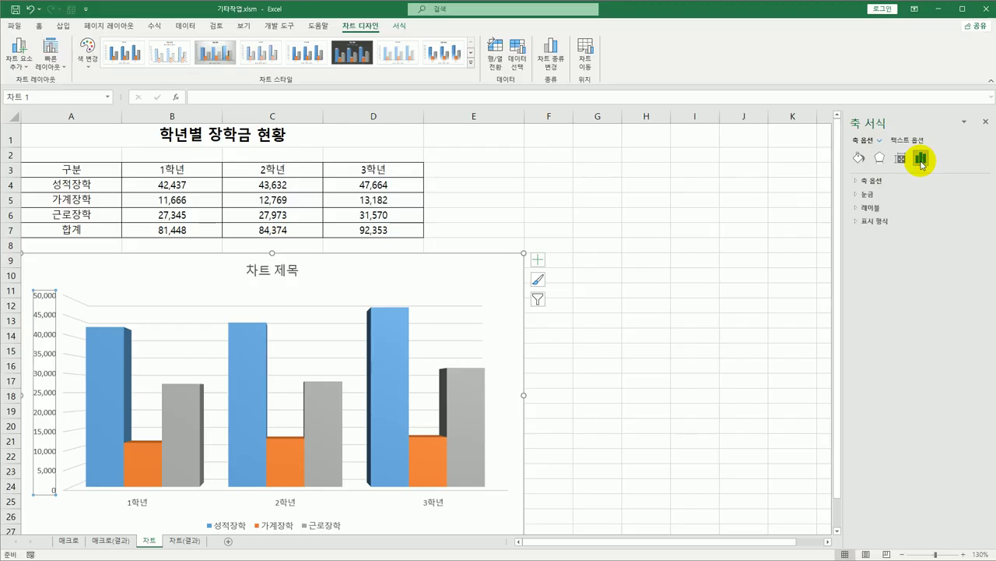
pyautogui.click(921, 160)
pyautogui.click(882, 183)
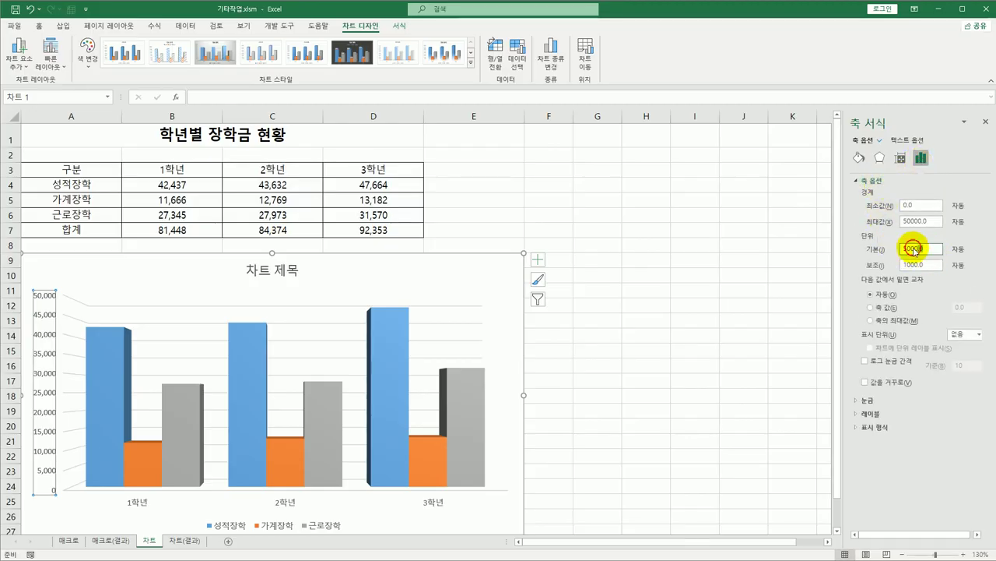
pyautogui.moveTo(925, 249); pyautogui.dragTo(900, 249)
pyautogui.write('100')
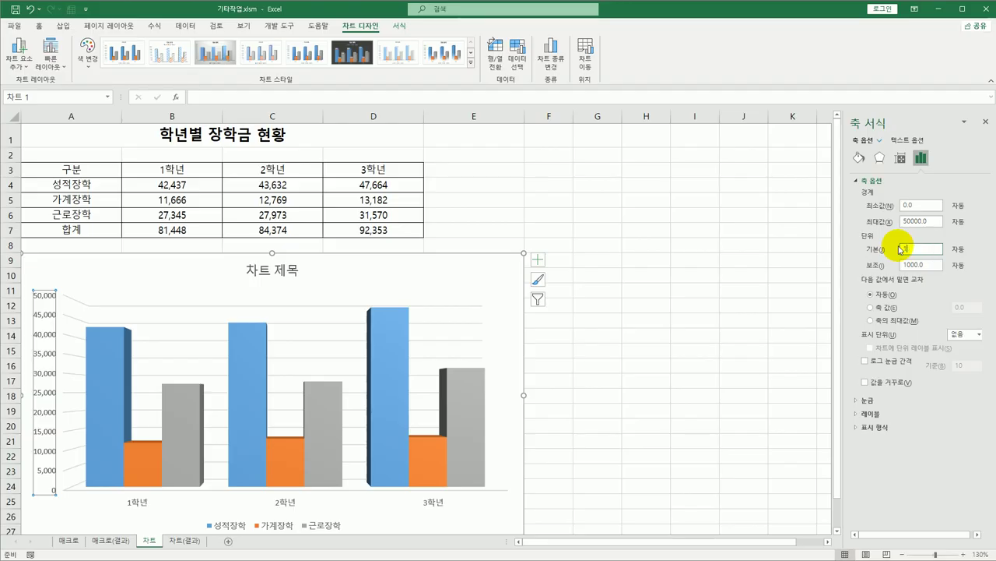
pyautogui.write('00')
# Step: Change the 근로장학 series to the full cone shape (전체 원뿔형) and add data callouts to it
pyautogui.click(196, 412)
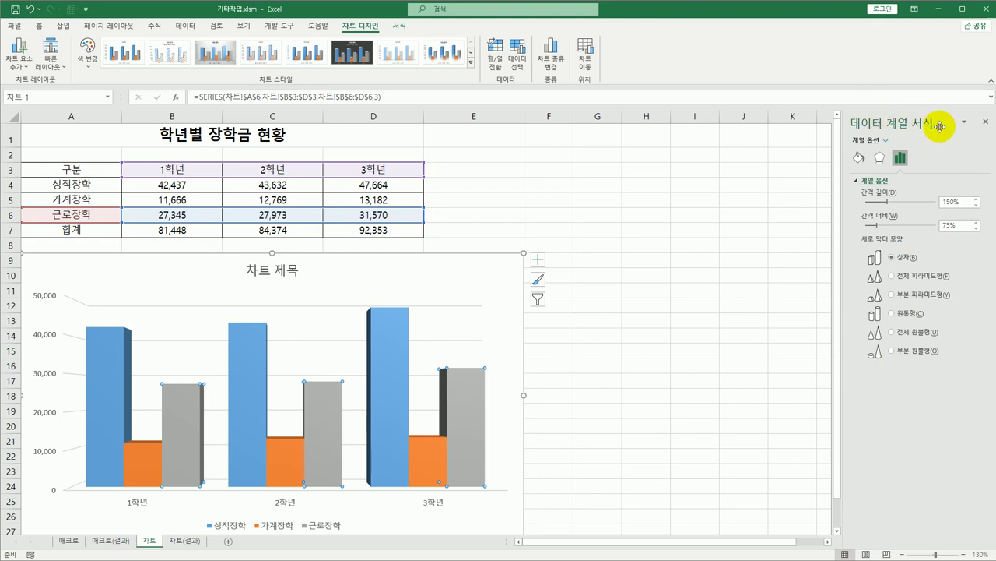
pyautogui.click(893, 332)
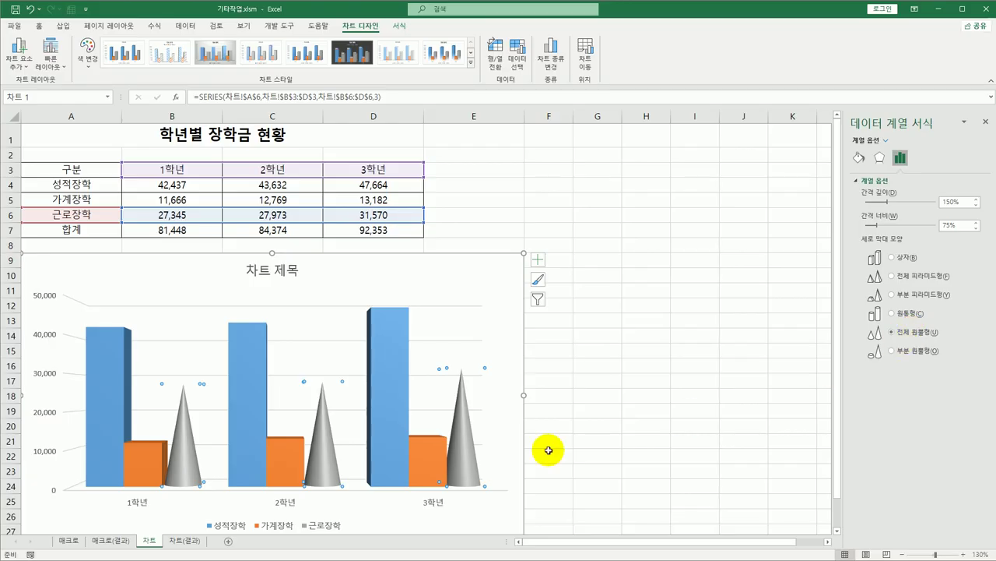
pyautogui.rightClick(185, 422)
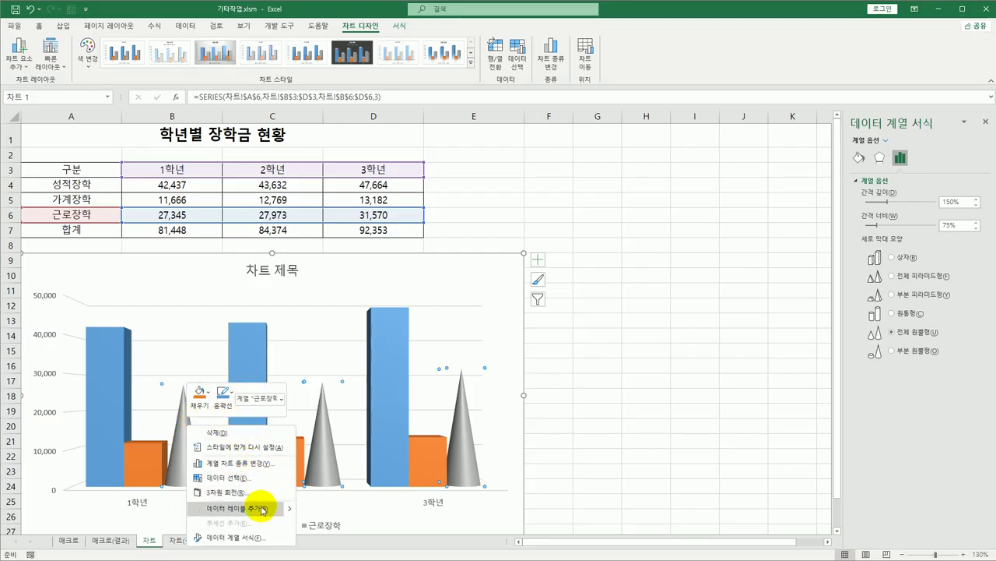
pyautogui.moveTo(288, 511)
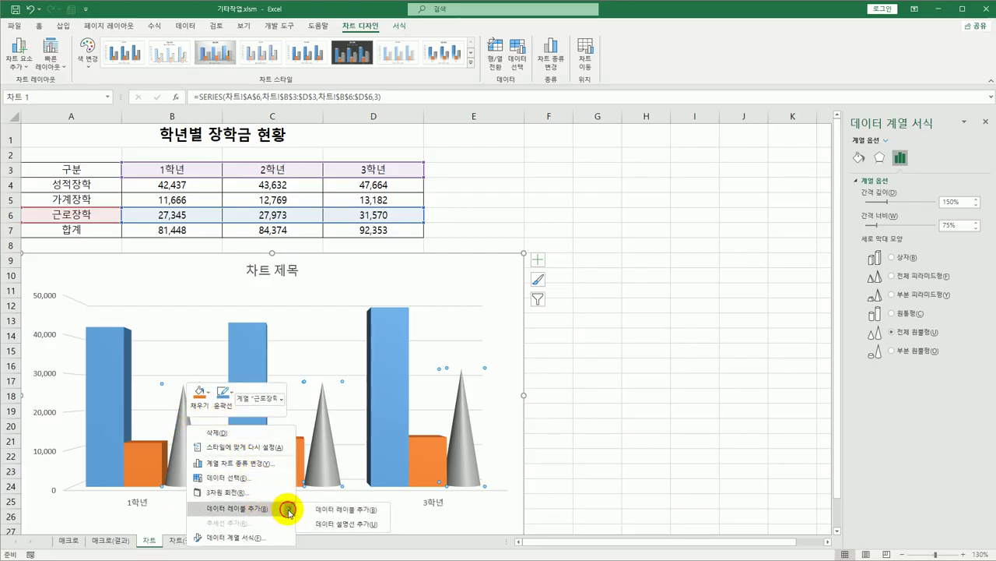
pyautogui.click(352, 533)
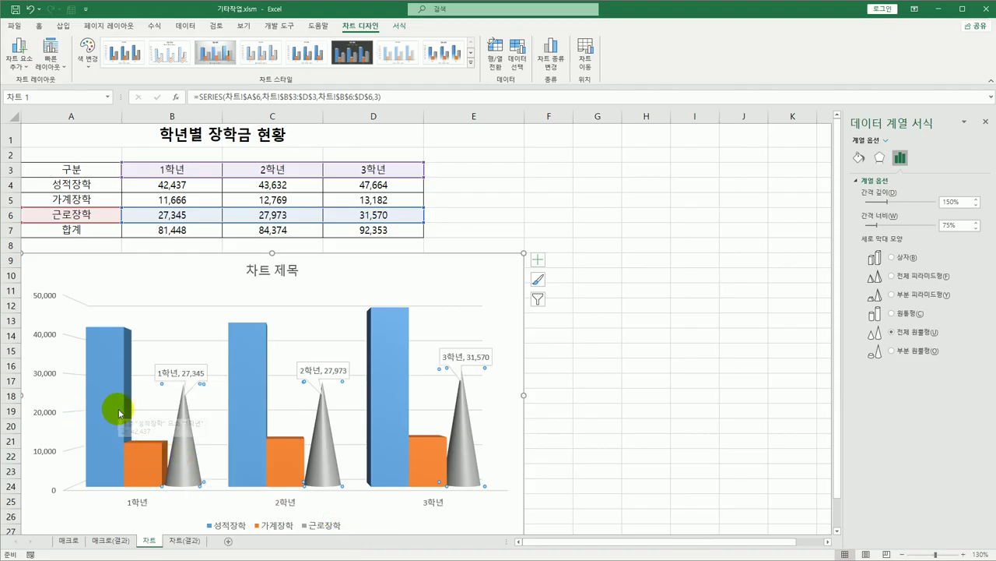
# Step: Turn off the category name (항목 이름) in the 근로장학 data callouts, keeping only the value
pyautogui.click(204, 372)
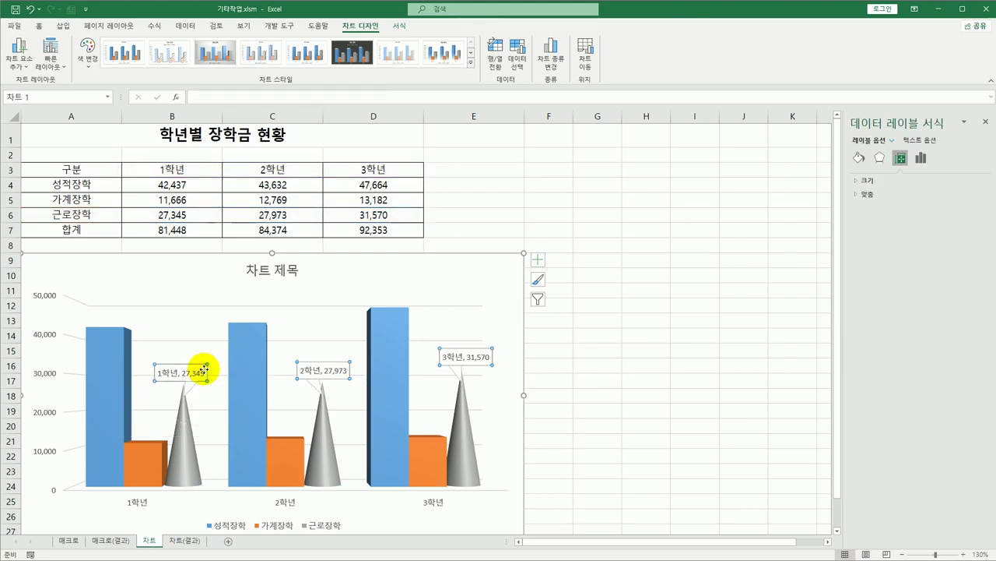
pyautogui.click(922, 159)
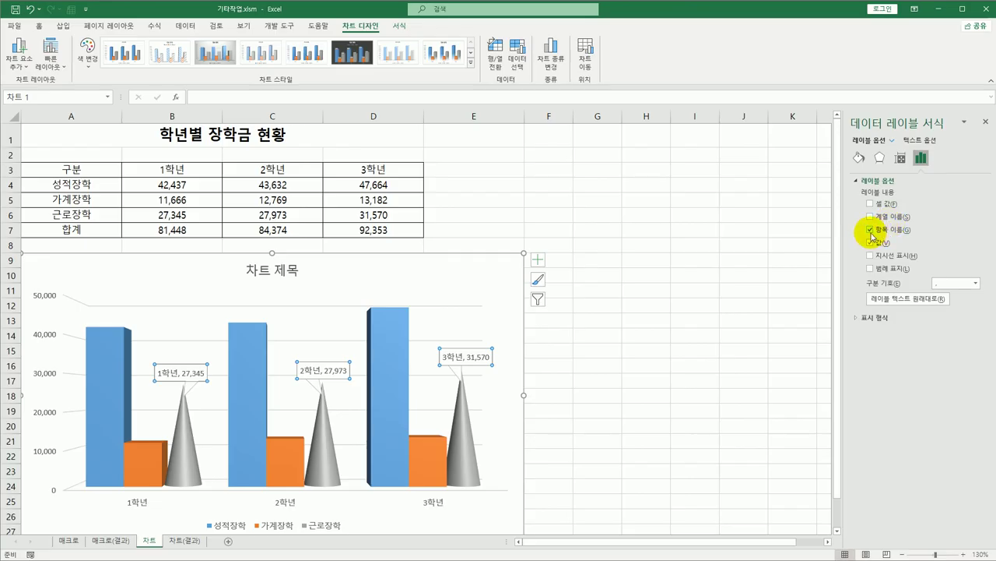
pyautogui.click(871, 230)
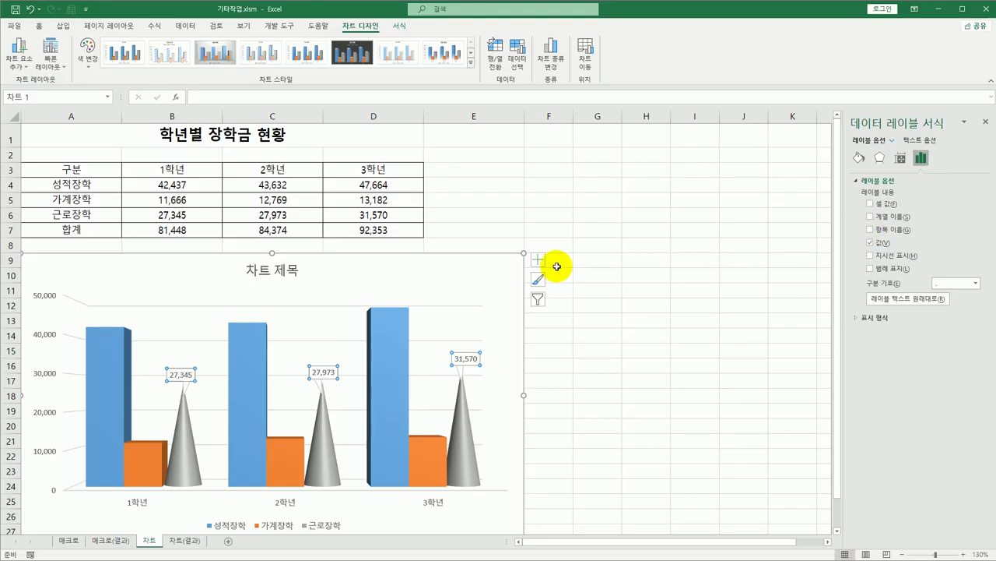
pyautogui.click(537, 260)
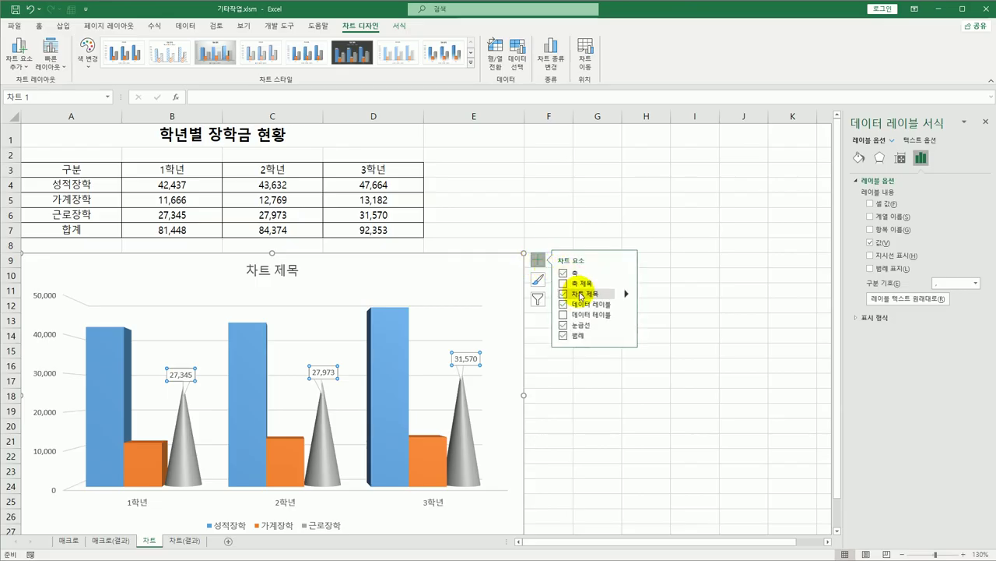
pyautogui.click(285, 270)
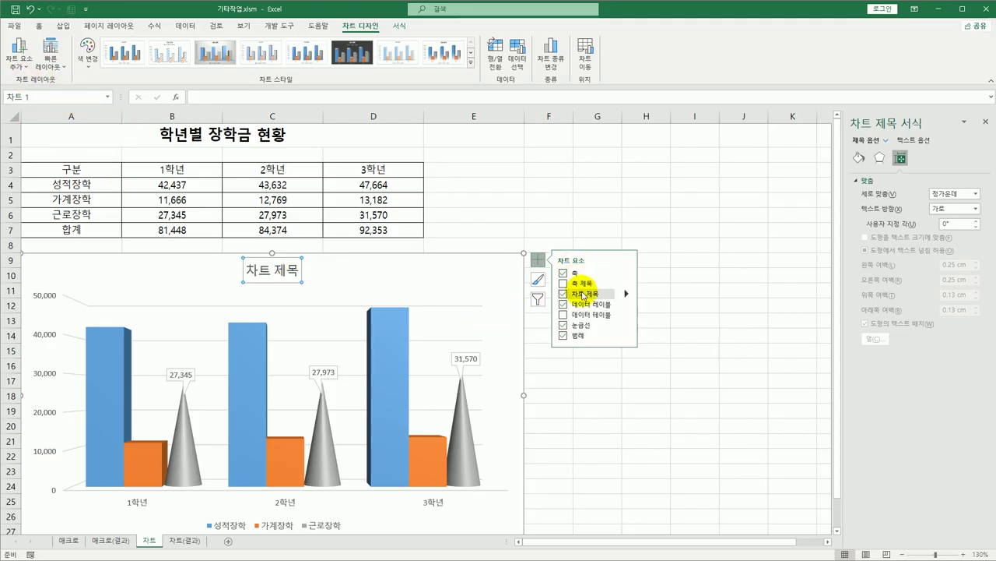
pyautogui.click(17, 68)
pyautogui.moveTo(39, 110)
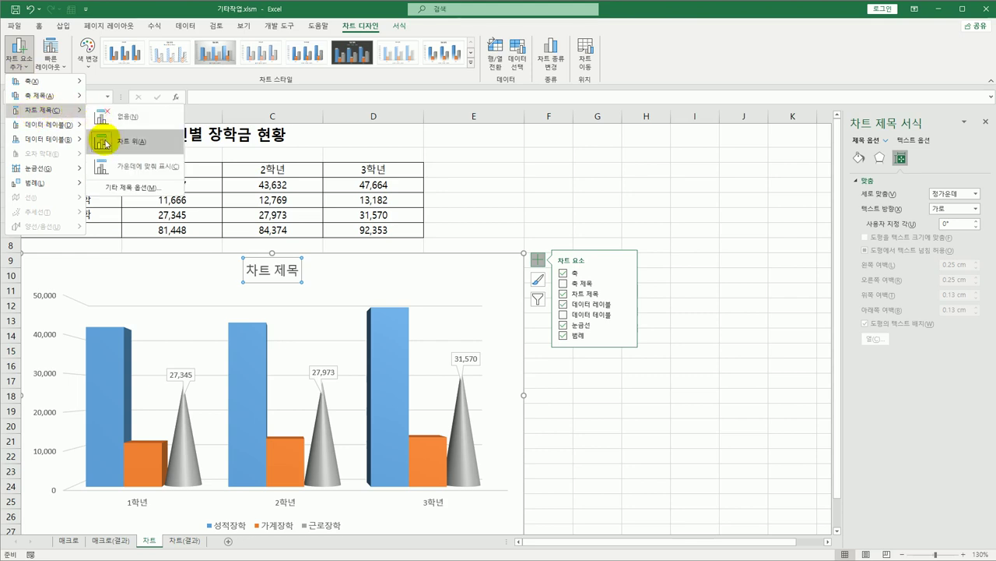
pyautogui.click(250, 270)
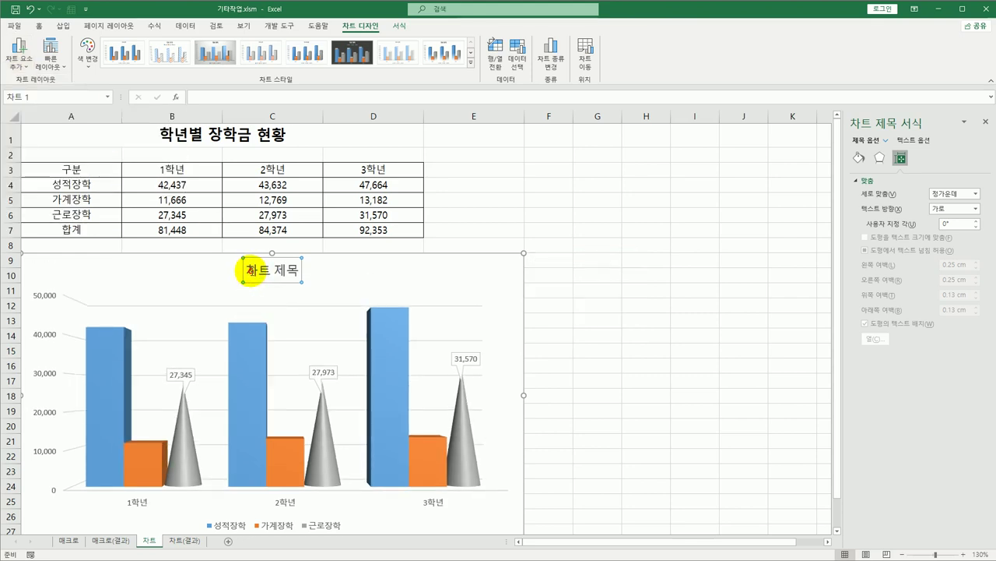
# Step: Link the chart title to cell A1 of the 차트 sheet with the formula =차트!$A$1
pyautogui.click(291, 281)
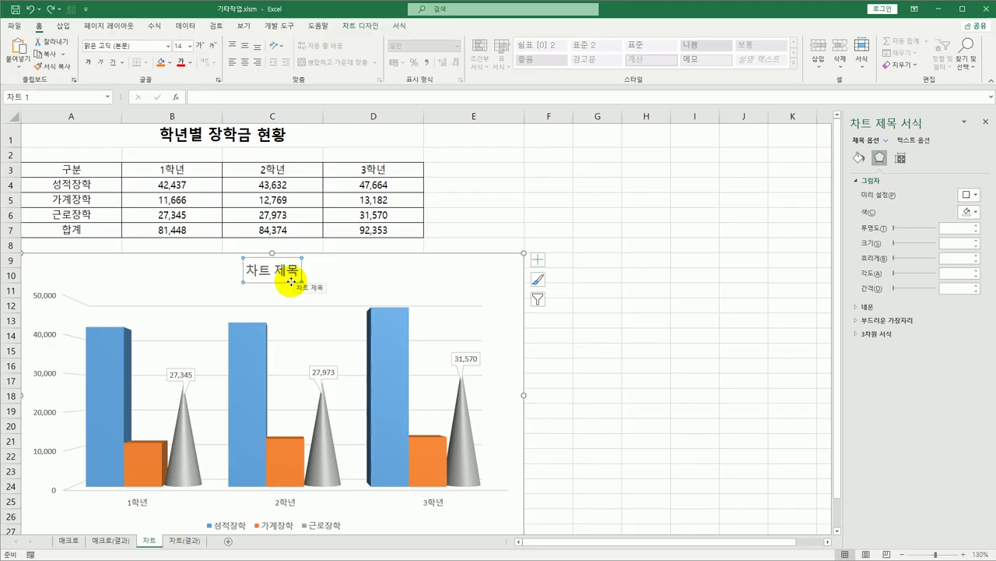
pyautogui.click(252, 97)
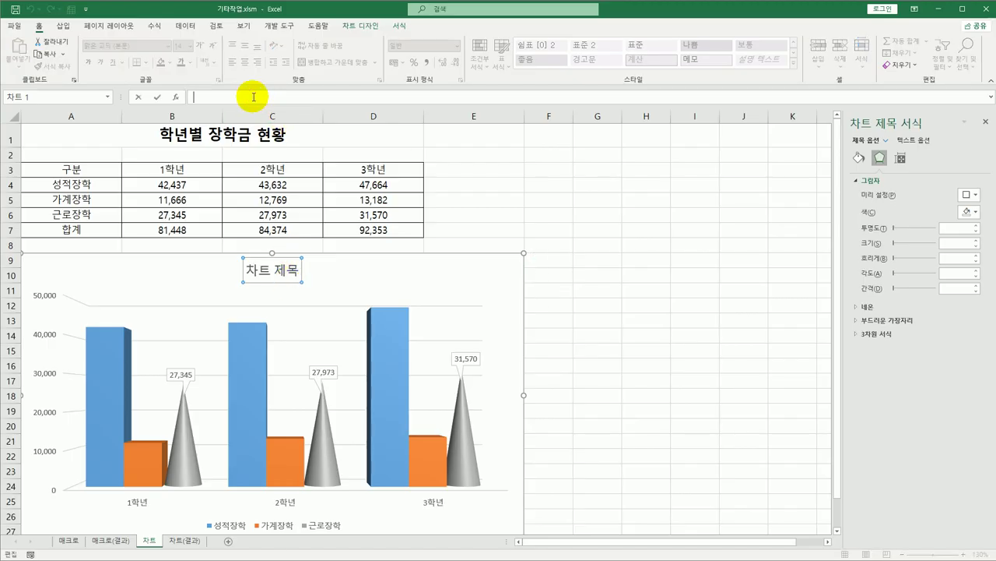
pyautogui.write('=차트!$A$1')
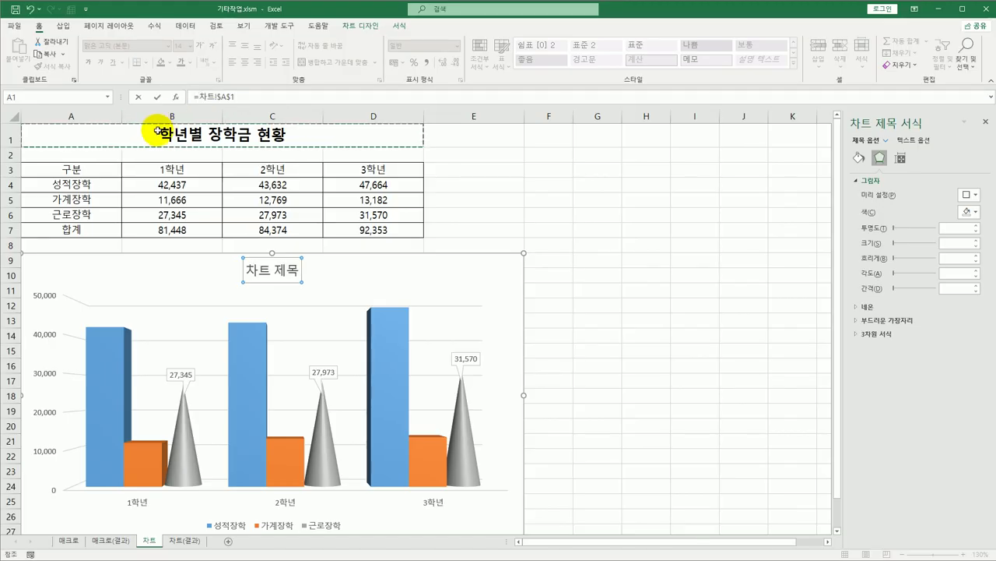
pyautogui.press('Return')
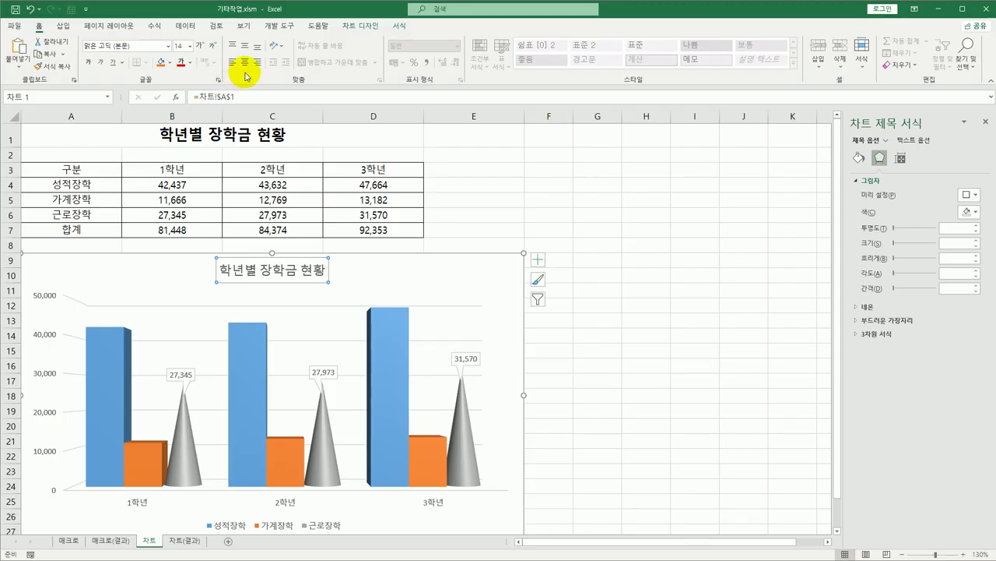
# Step: Apply the theme shape style 색 윤곽선 - 파랑, 강조 1 to the chart title
pyautogui.click(399, 25)
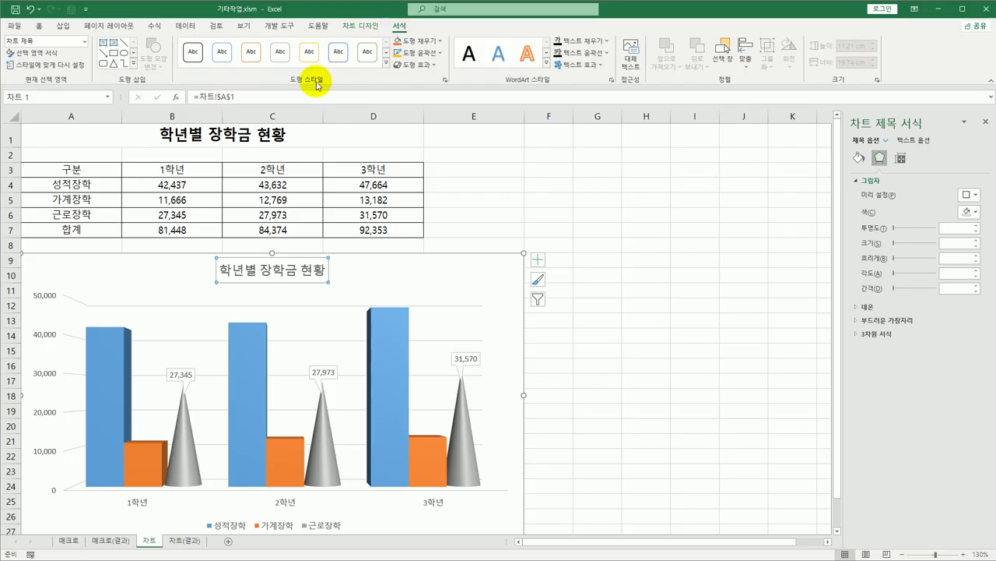
pyautogui.click(386, 63)
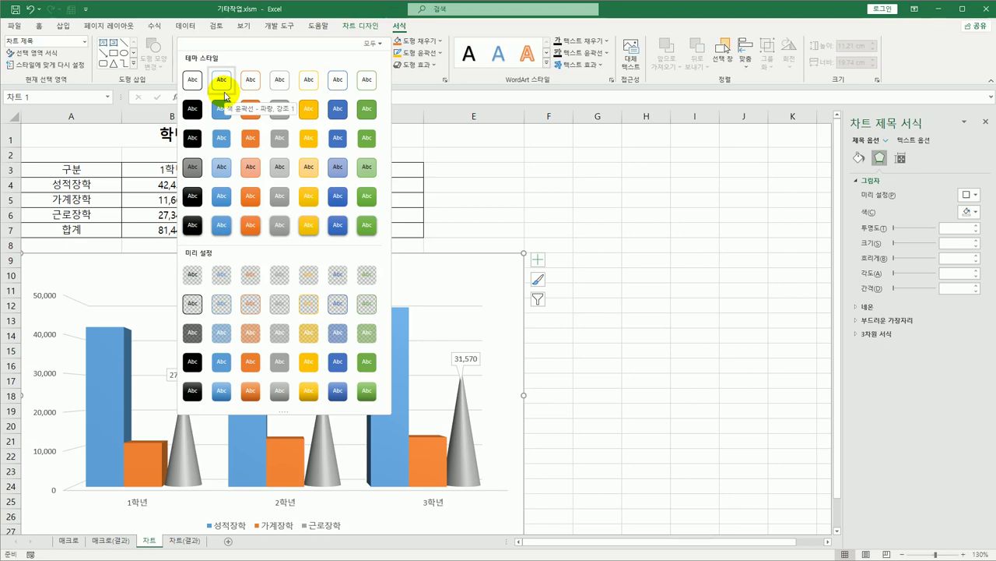
pyautogui.click(225, 95)
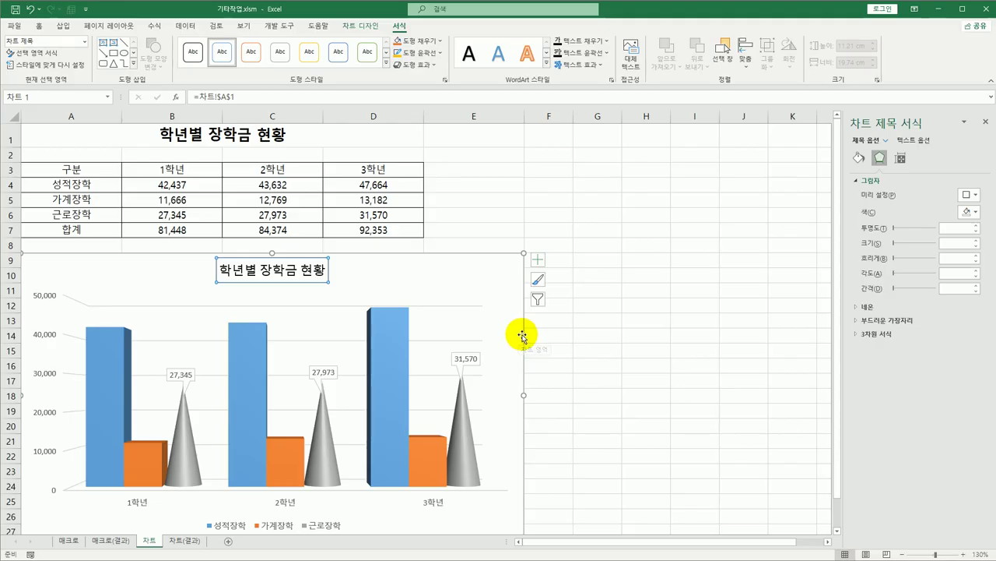
# Step: Give the whole chart area the centered inner (안쪽) shadow effect
pyautogui.click(508, 279)
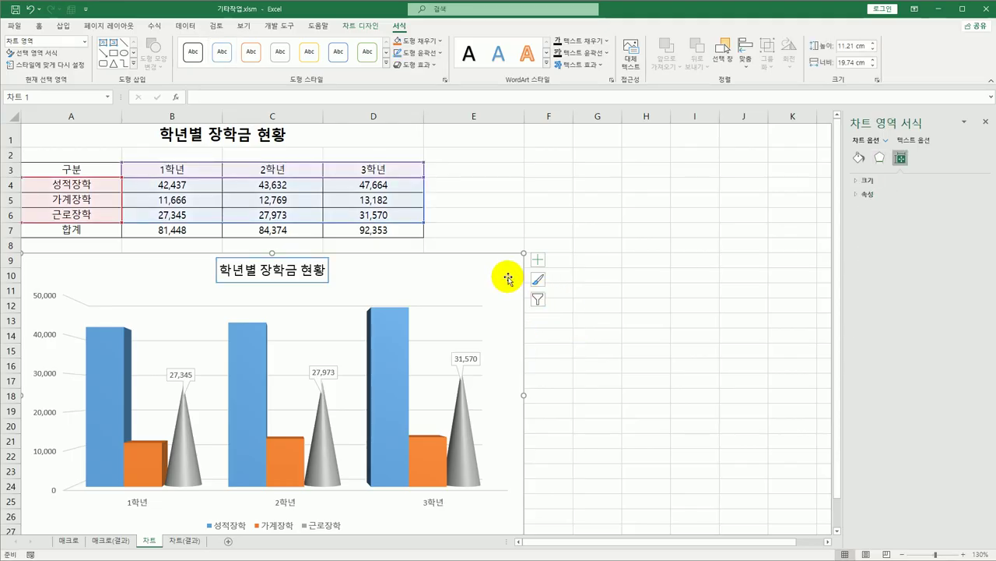
pyautogui.click(419, 67)
pyautogui.moveTo(445, 110)
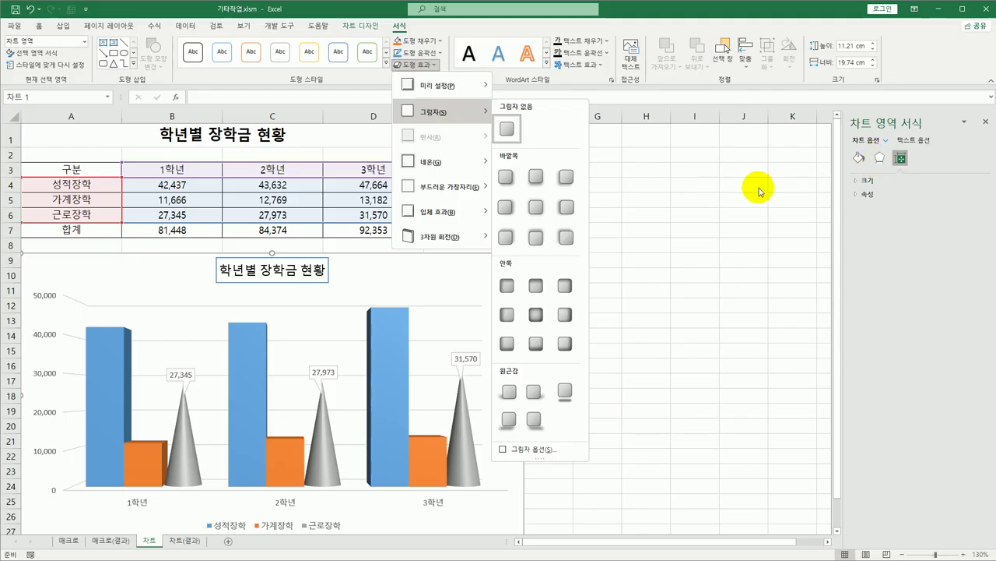
pyautogui.click(536, 315)
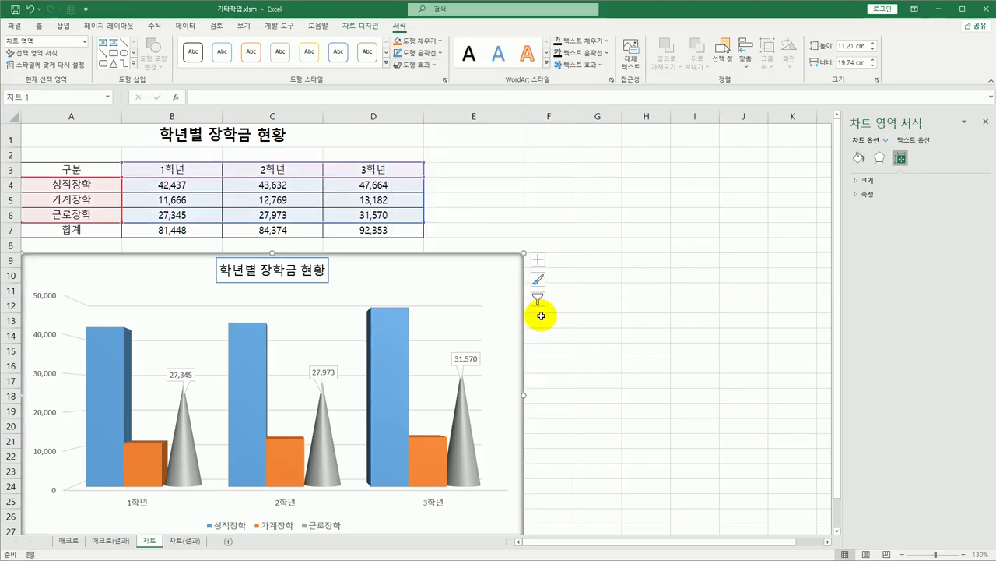
pyautogui.click(859, 153)
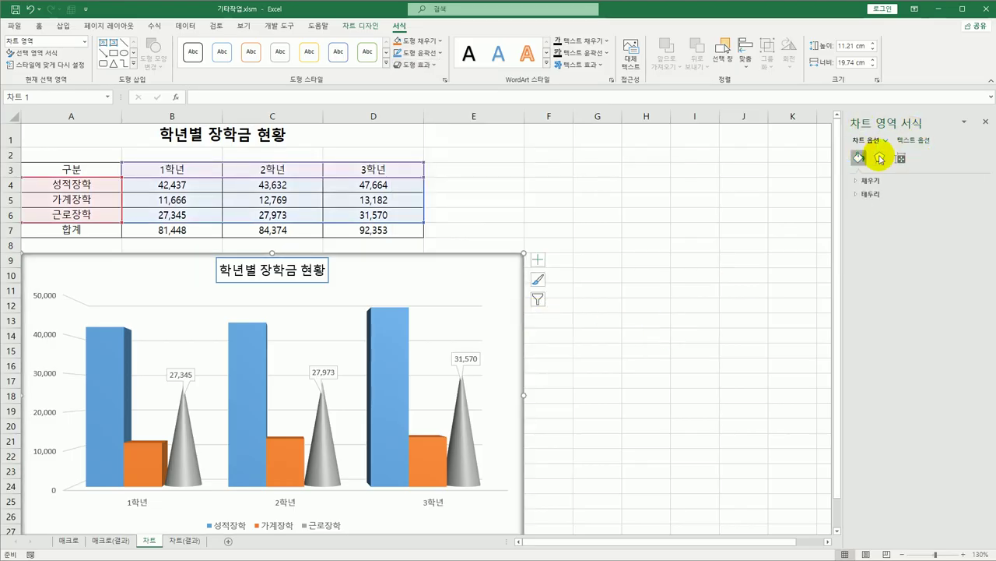
pyautogui.click(879, 156)
pyautogui.click(873, 180)
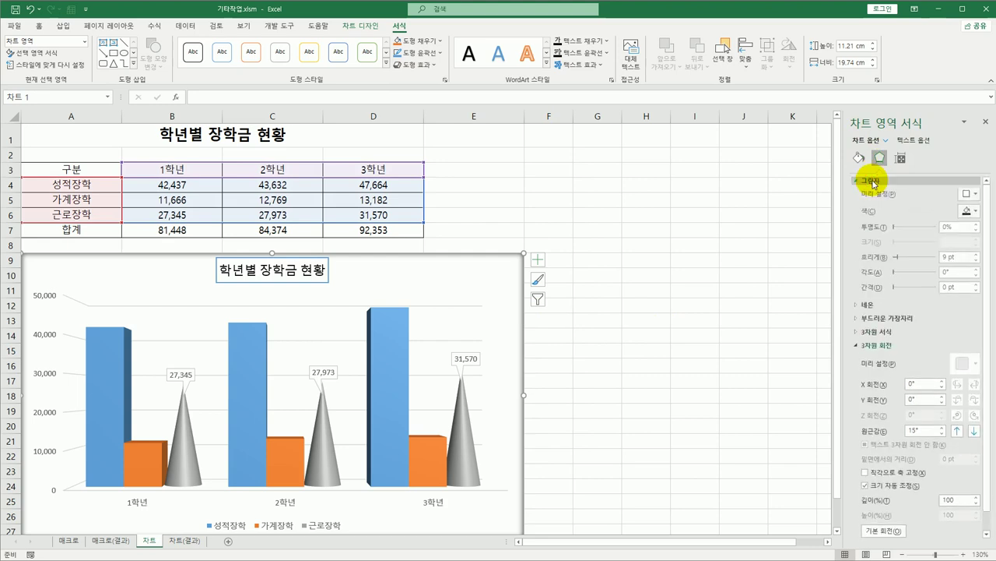
pyautogui.click(963, 194)
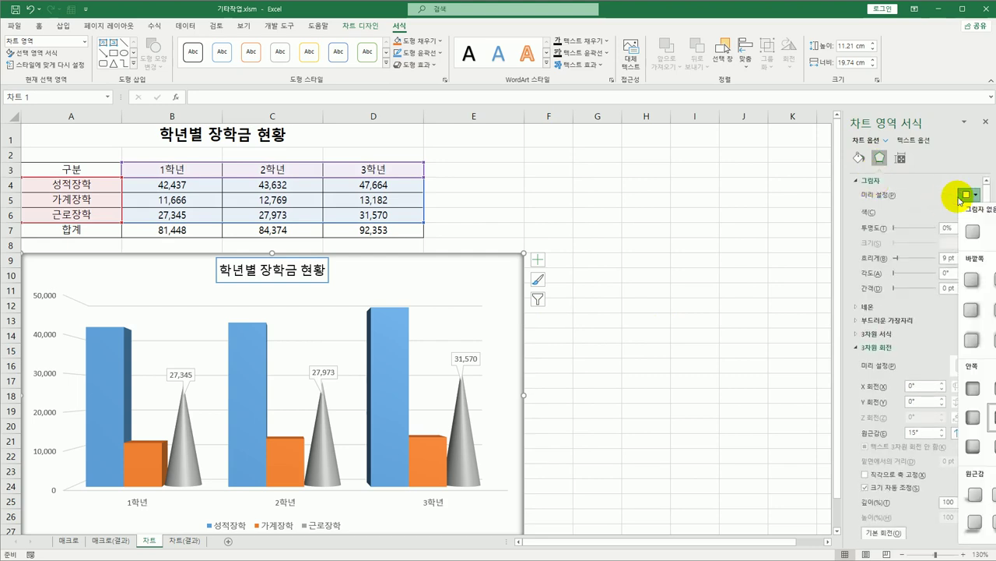
pyautogui.click(860, 159)
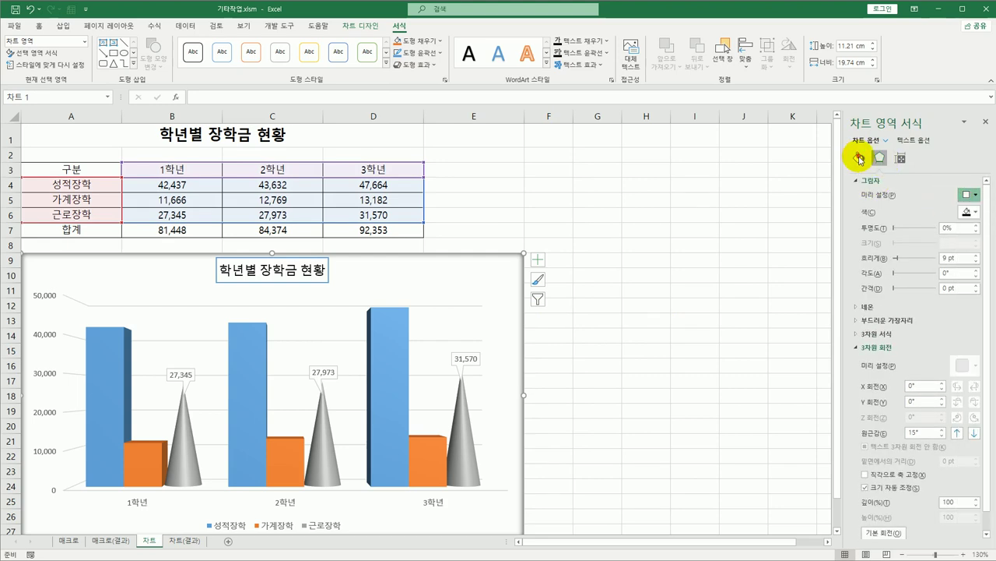
# Step: Turn on rounded corners (둥근 모서리) for the chart area's border
pyautogui.click(860, 160)
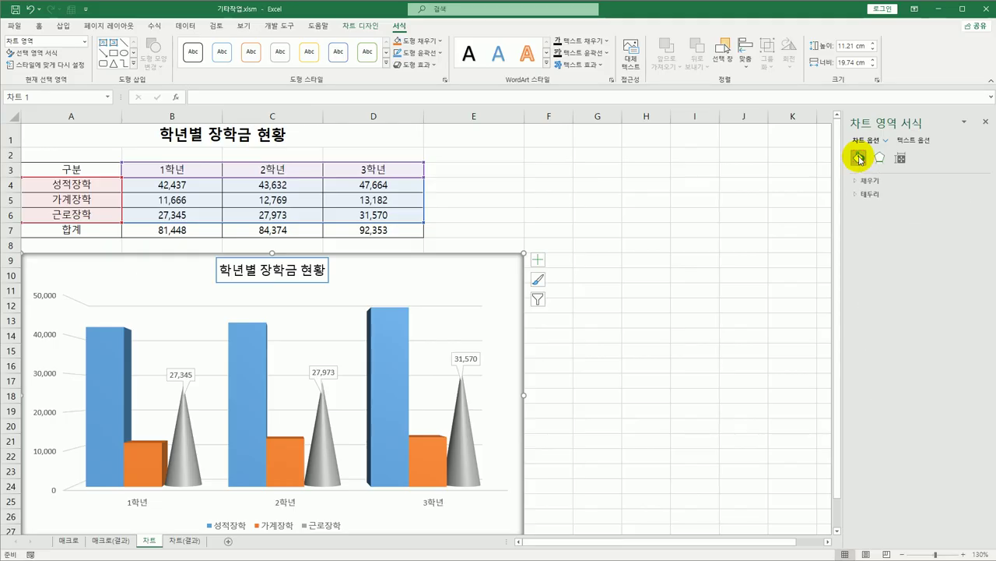
pyautogui.click(862, 194)
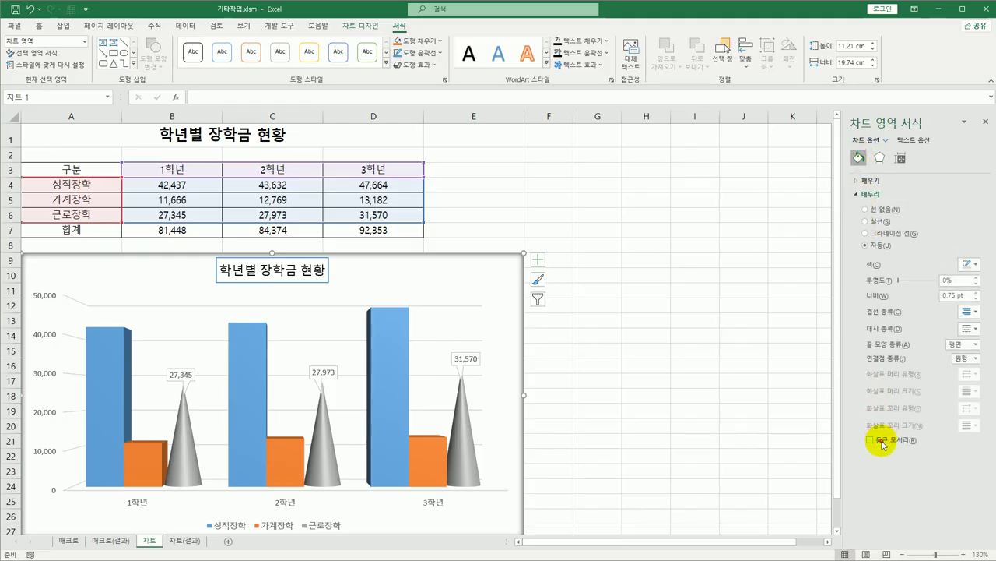
pyautogui.click(883, 442)
# Step: Set the chart area's outline to the gold theme color
pyautogui.click(422, 55)
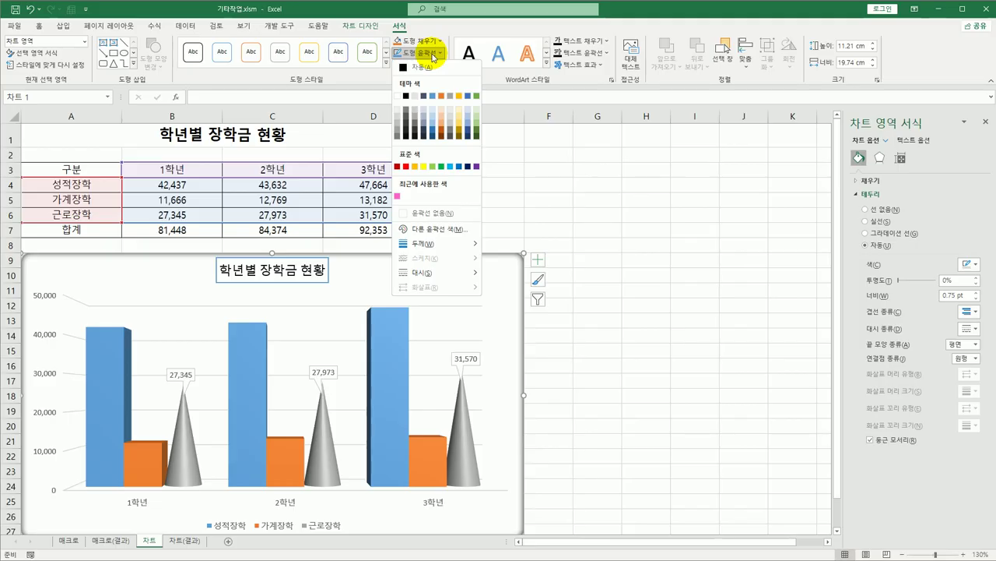
pyautogui.click(458, 96)
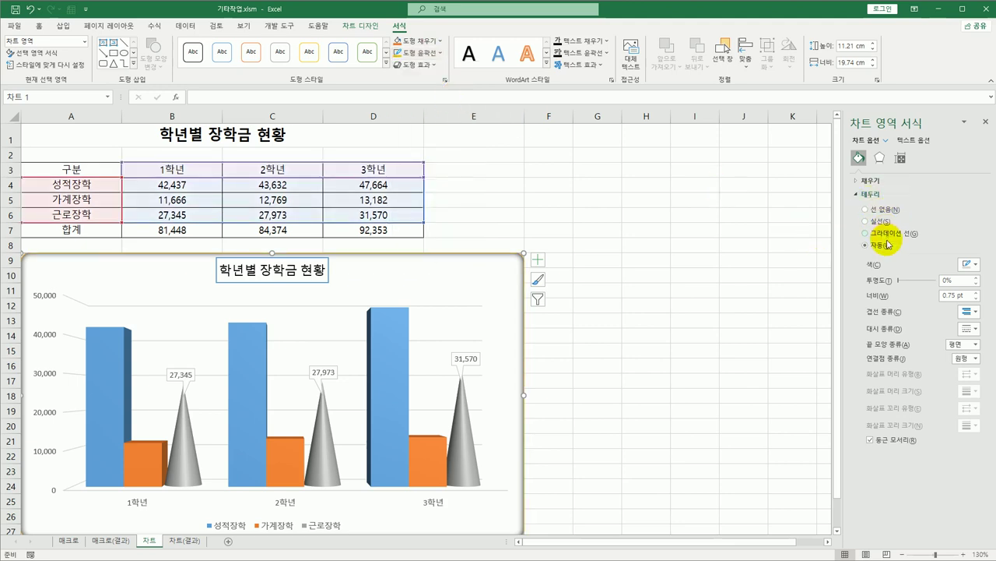
pyautogui.click(974, 265)
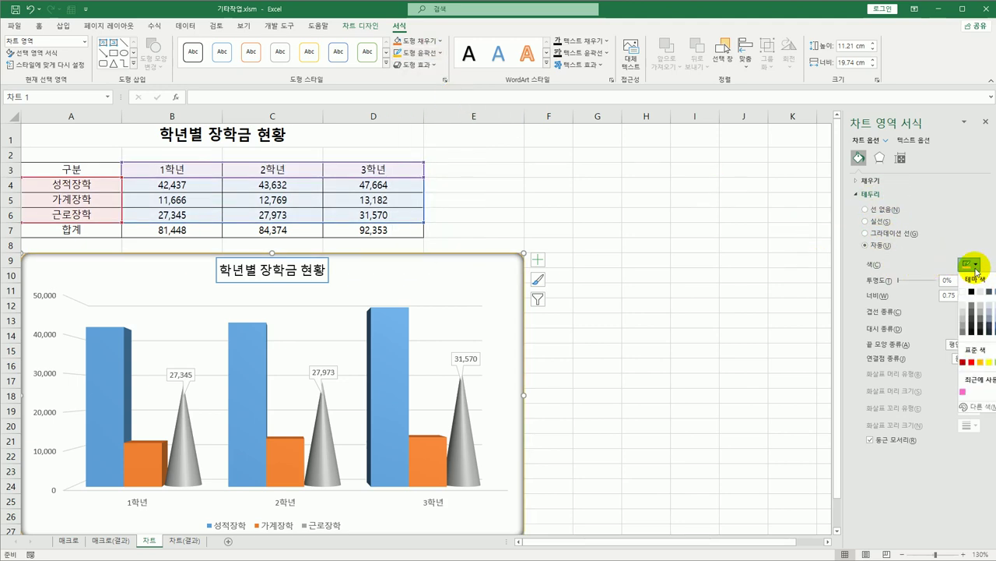
pyautogui.click(974, 267)
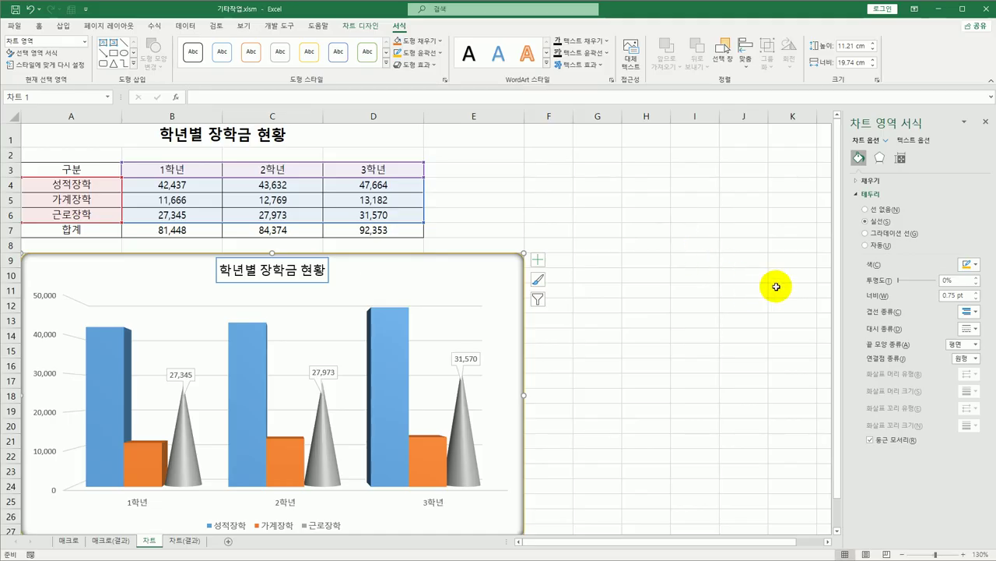
# Step: Set the chart area's outline thickness to 1 pt and deselect the chart
pyautogui.click(441, 53)
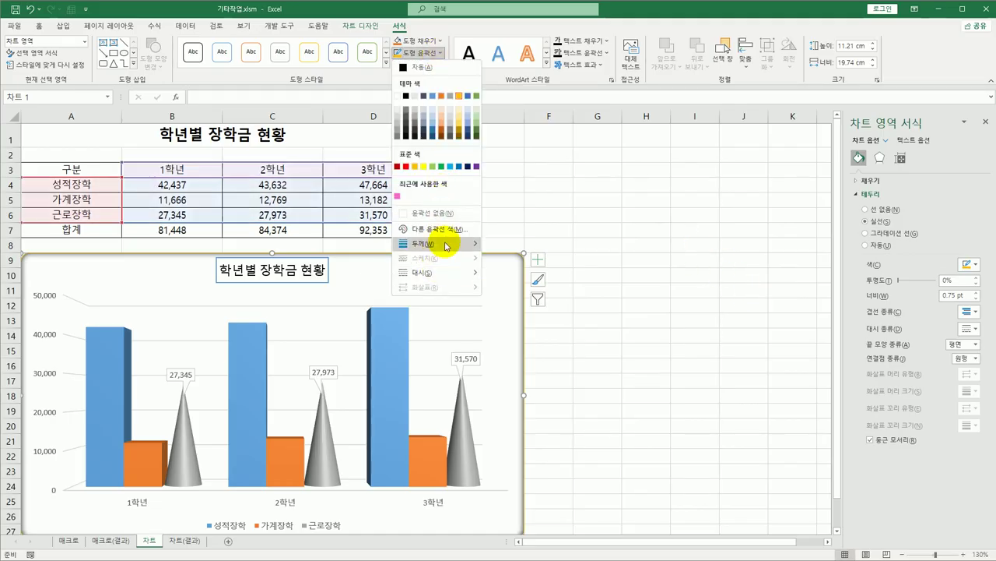
pyautogui.moveTo(445, 243)
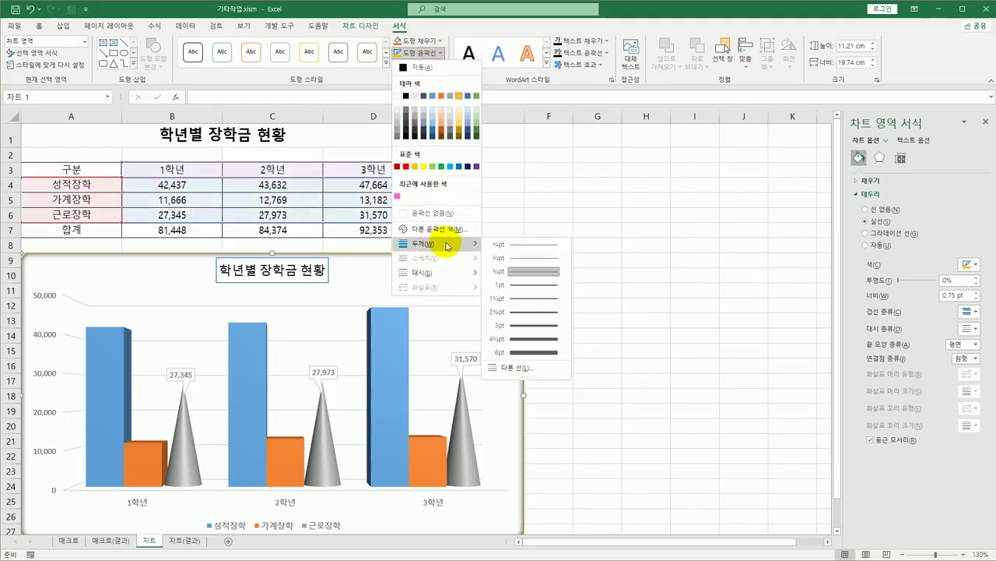
pyautogui.click(534, 285)
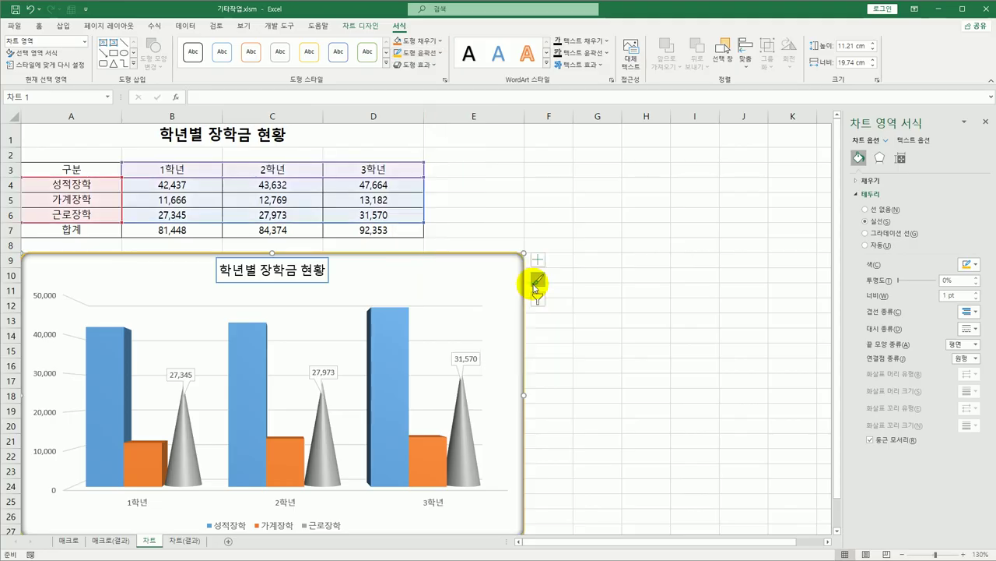
pyautogui.click(607, 288)
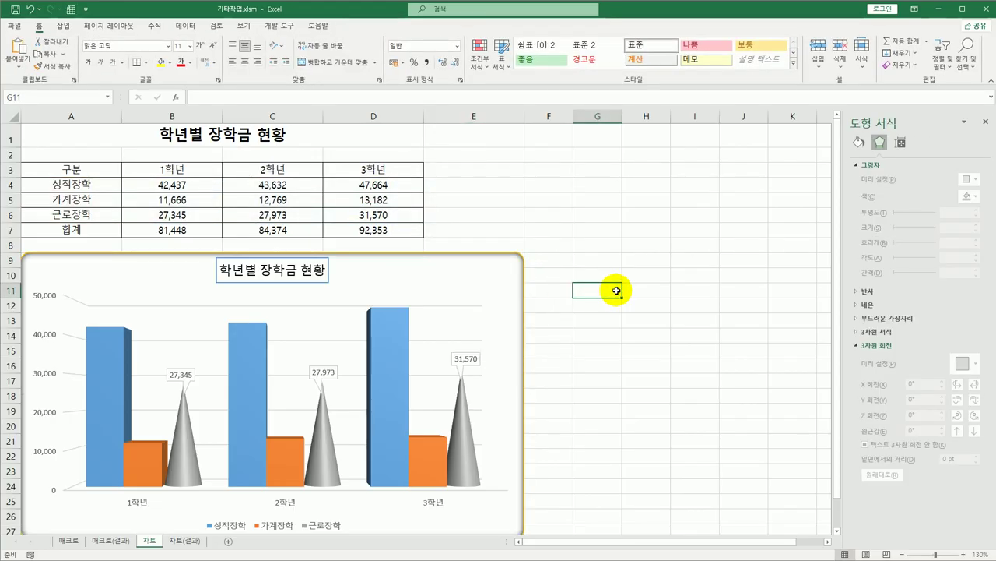
pyautogui.click(633, 334)
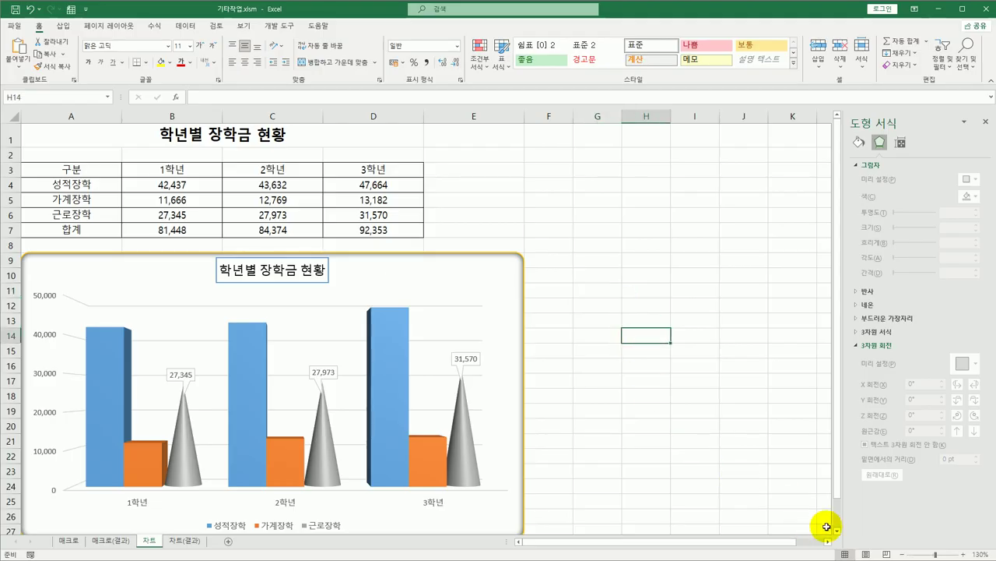
# Step: Compare the finished chart on the 차트 sheet with the reference chart on the 차트(결과) sheet
pyautogui.click(835, 532)
pyautogui.click(182, 541)
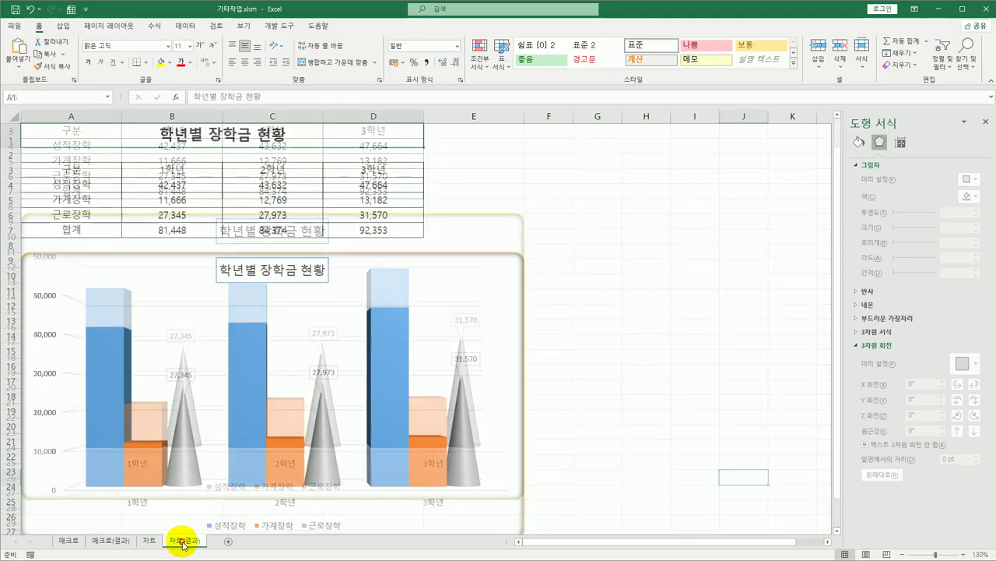
pyautogui.scroll(-3, 617, 475)
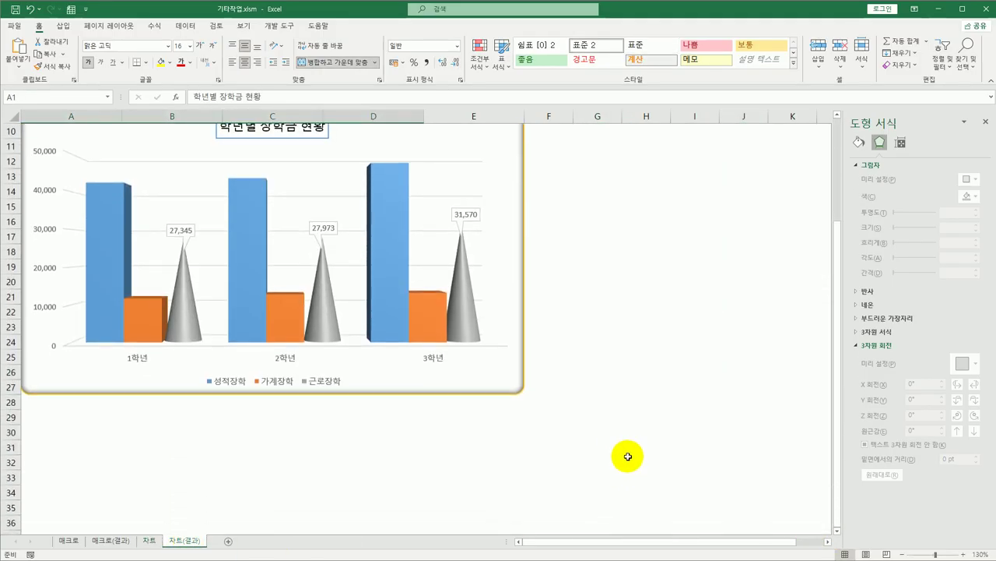
pyautogui.click(838, 117)
pyautogui.click(838, 119)
pyautogui.click(603, 294)
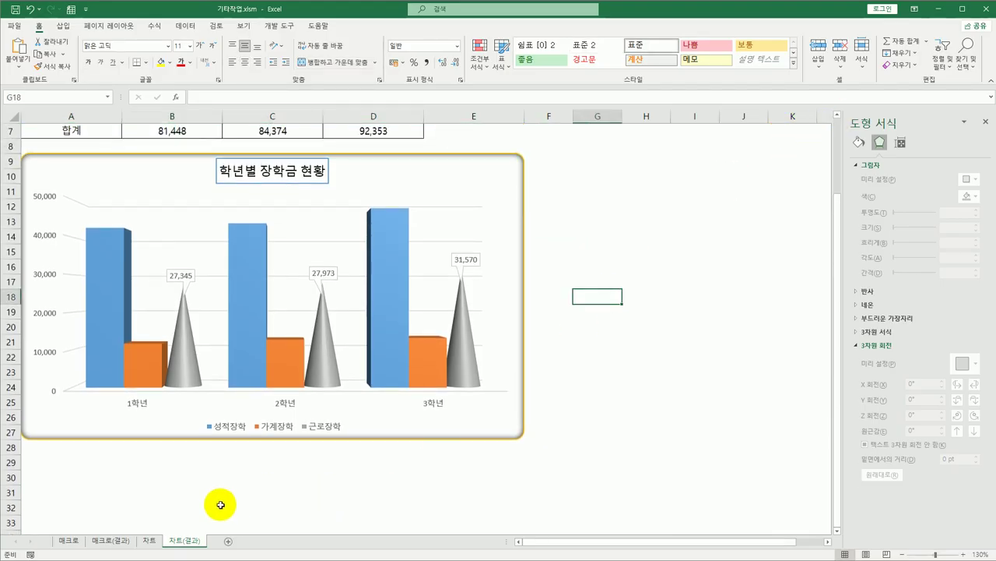
pyautogui.click(149, 541)
pyautogui.click(175, 541)
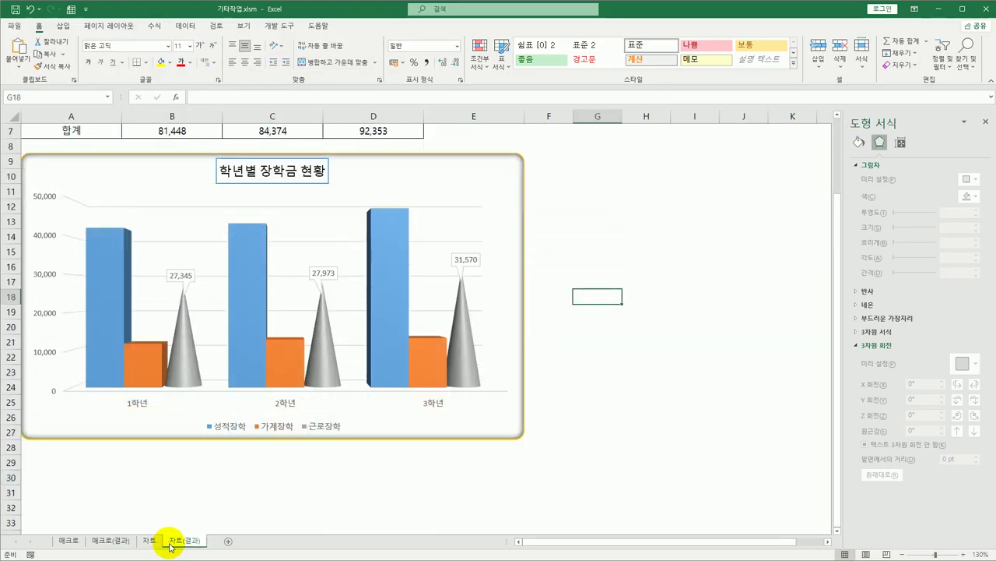
pyautogui.click(605, 328)
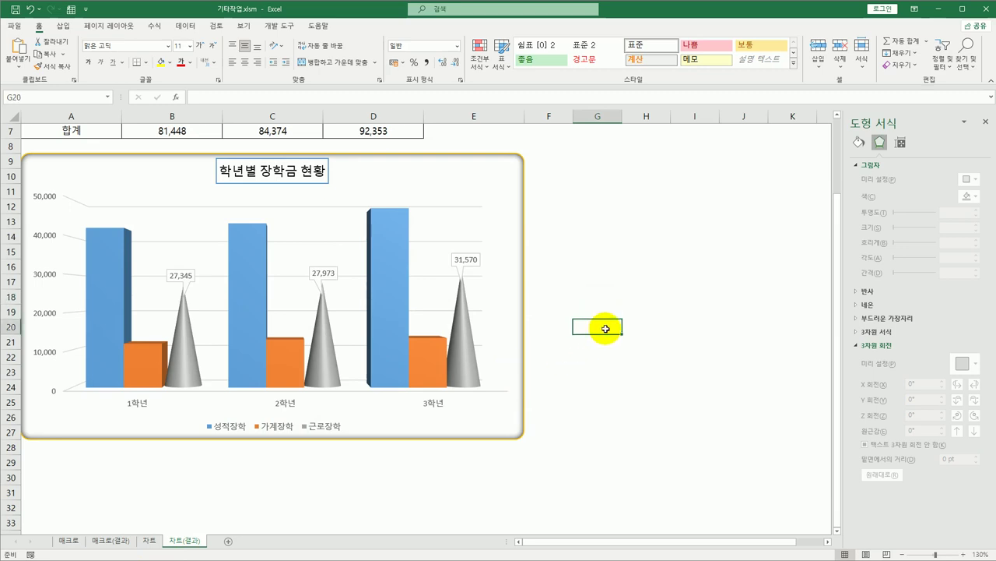